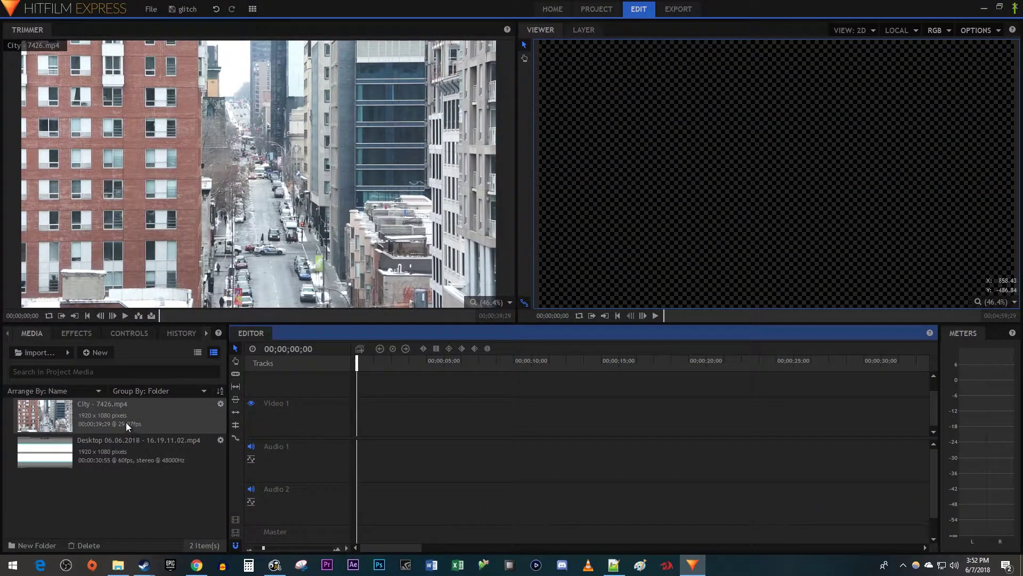
# Step: Place the City - 7426.mp4 clip on the Video 1 track of the Editor timeline
pyautogui.moveTo(126, 422); pyautogui.dragTo(361, 417)
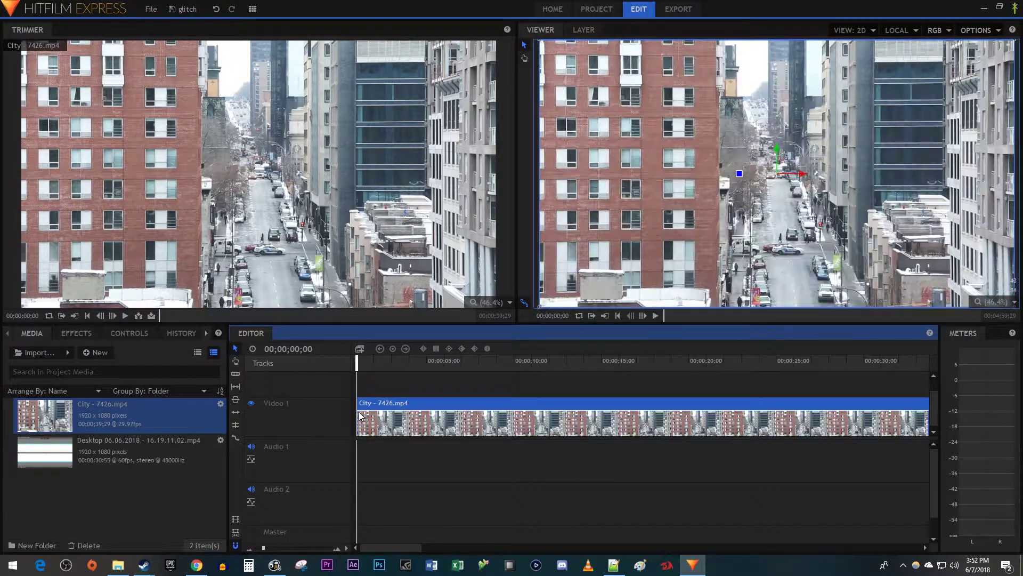
# Step: Create a composite shot from the City clip, then load the Desktop recording in the Trimmer
pyautogui.click(361, 348)
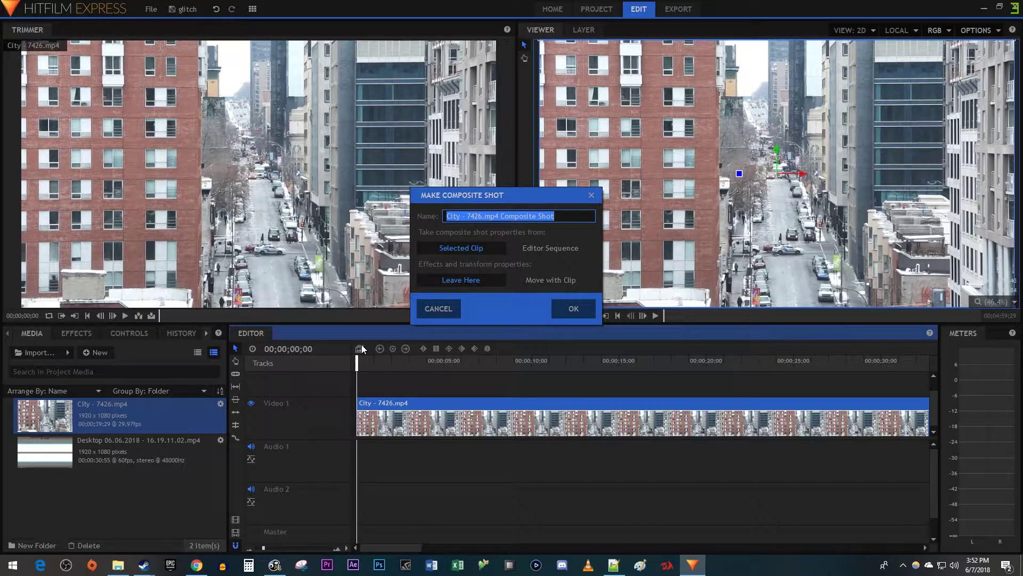
pyautogui.click(567, 310)
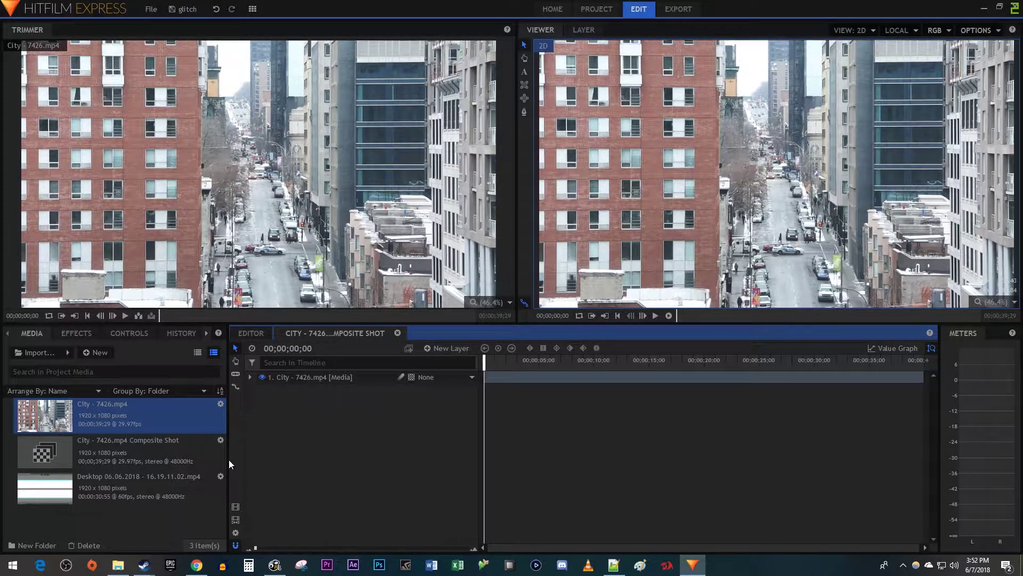
pyautogui.click(122, 489)
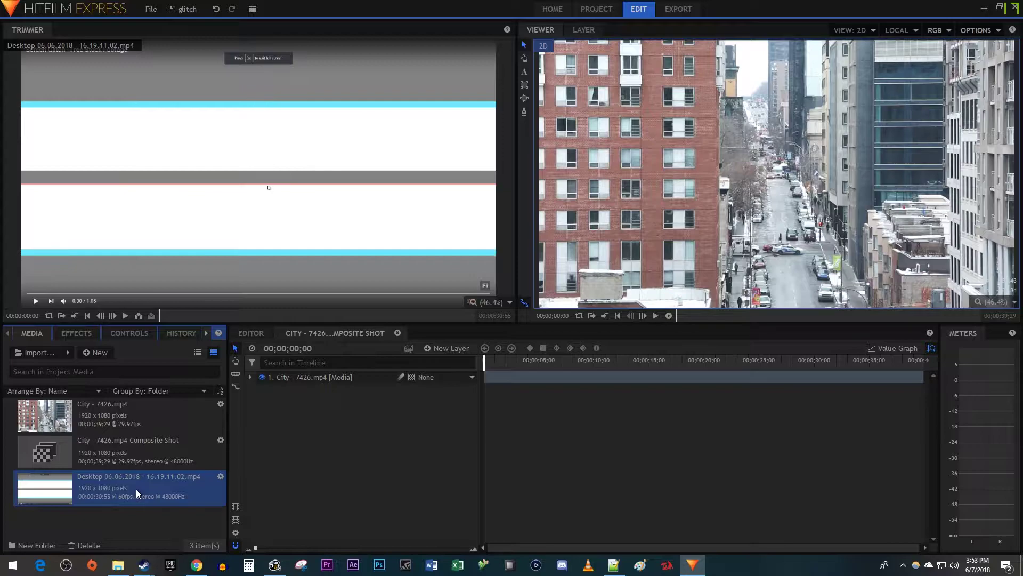
# Step: Add the Desktop recording as hidden layer 2 and apply the Displacement effect to the City layer
pyautogui.moveTo(136, 488); pyautogui.dragTo(306, 419)
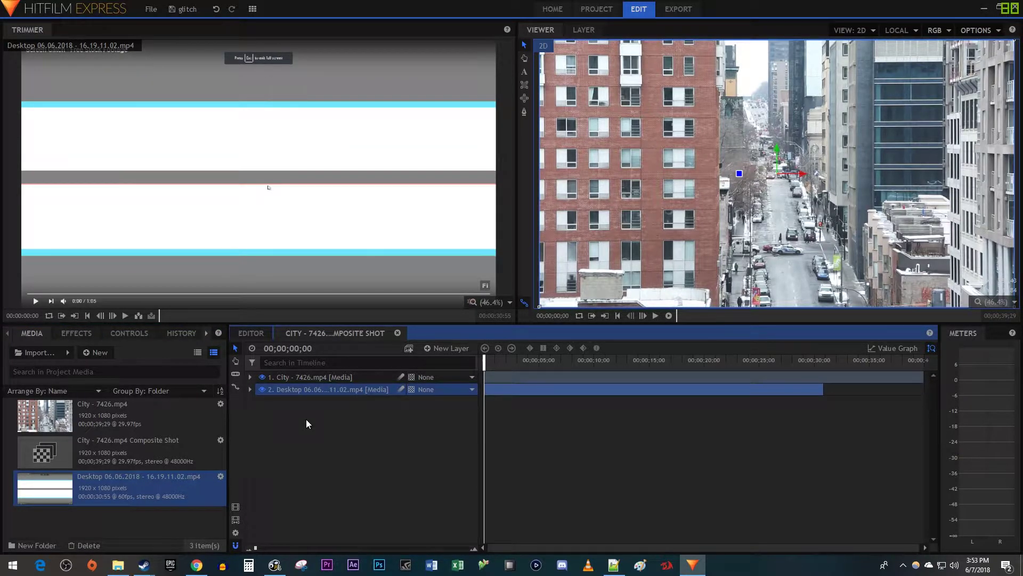
pyautogui.click(262, 389)
pyautogui.click(81, 333)
pyautogui.tripleClick(78, 353)
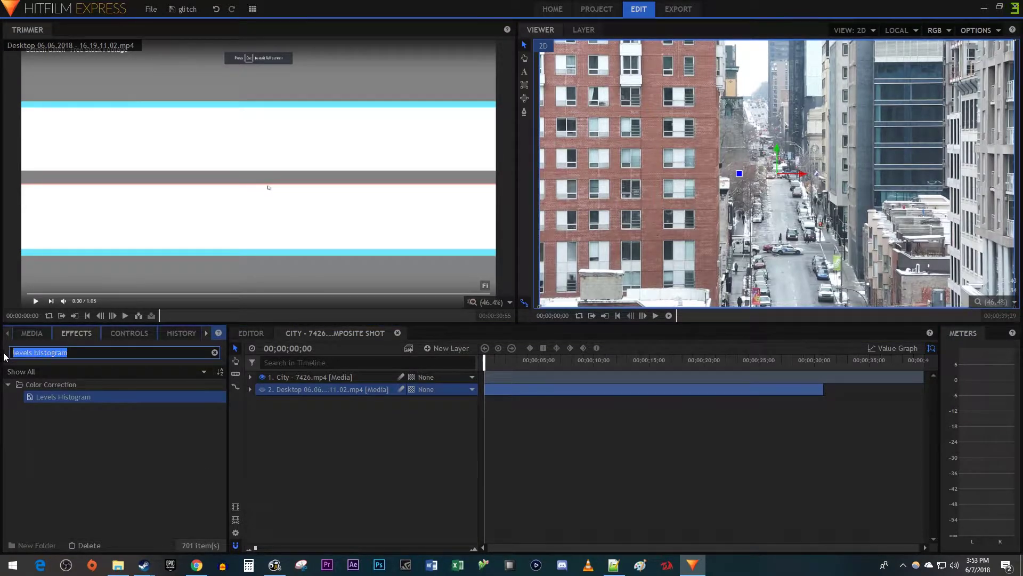
pyautogui.write('displacement')
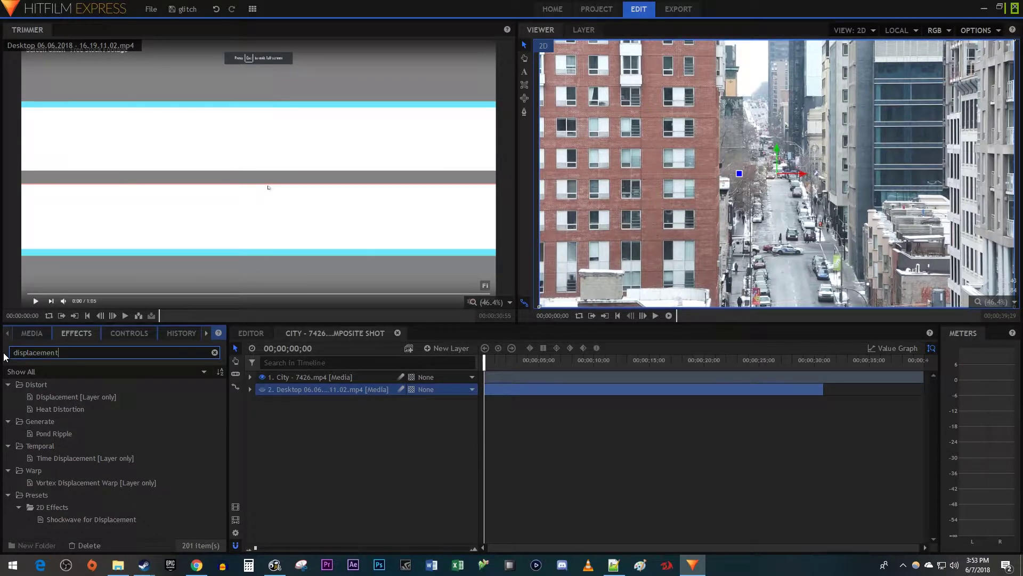
pyautogui.moveTo(61, 398); pyautogui.dragTo(303, 377)
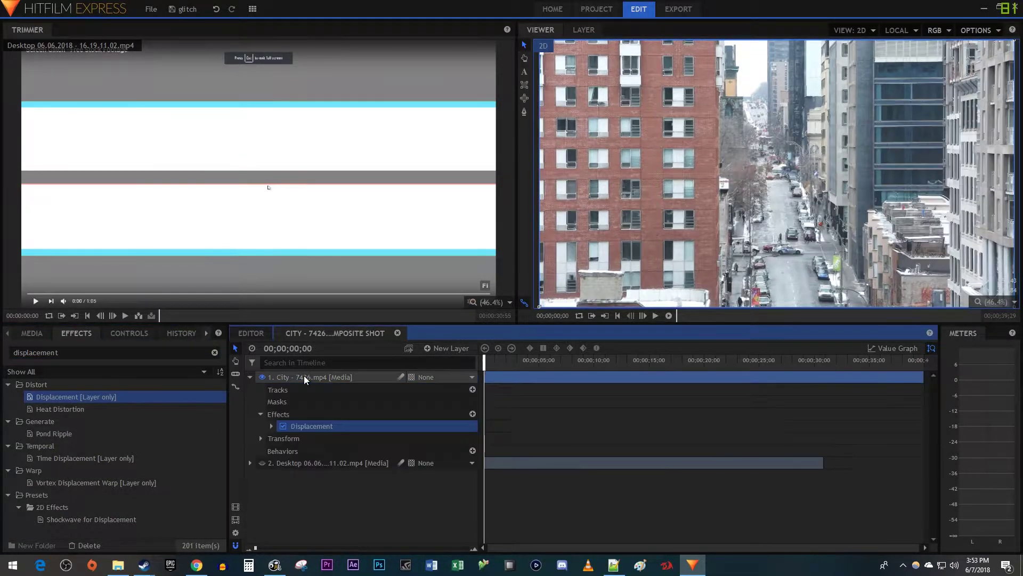
# Step: Set Displacement's source layer to Desktop, with Max Horizontal 200 px and Max Vertical 175 px
pyautogui.click(272, 426)
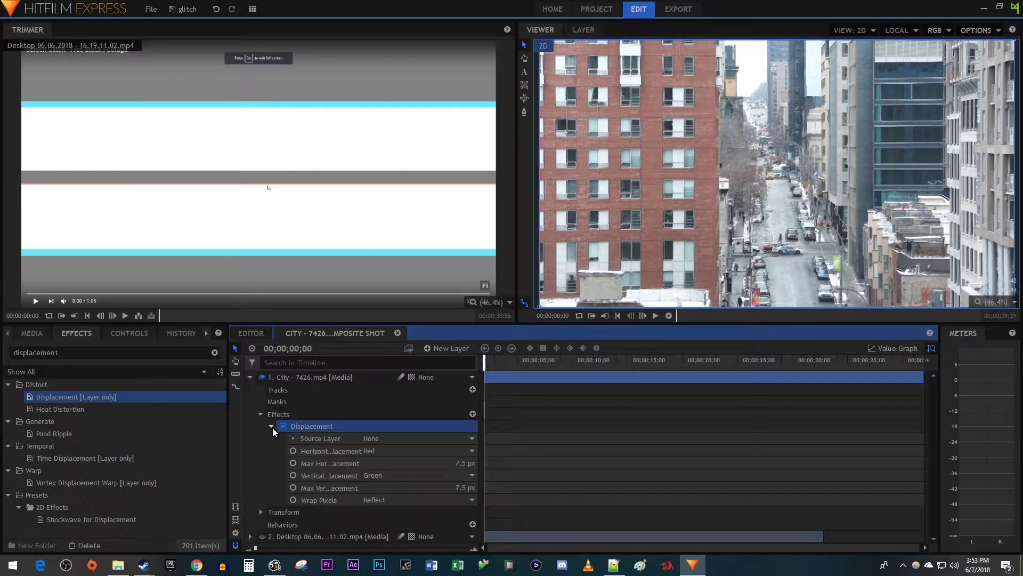
pyautogui.click(390, 439)
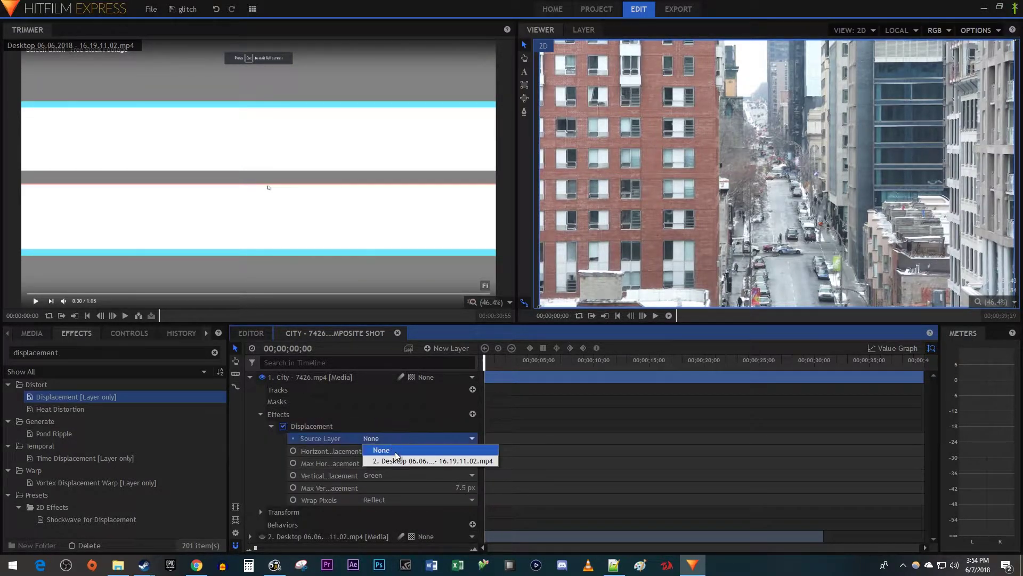
pyautogui.click(404, 462)
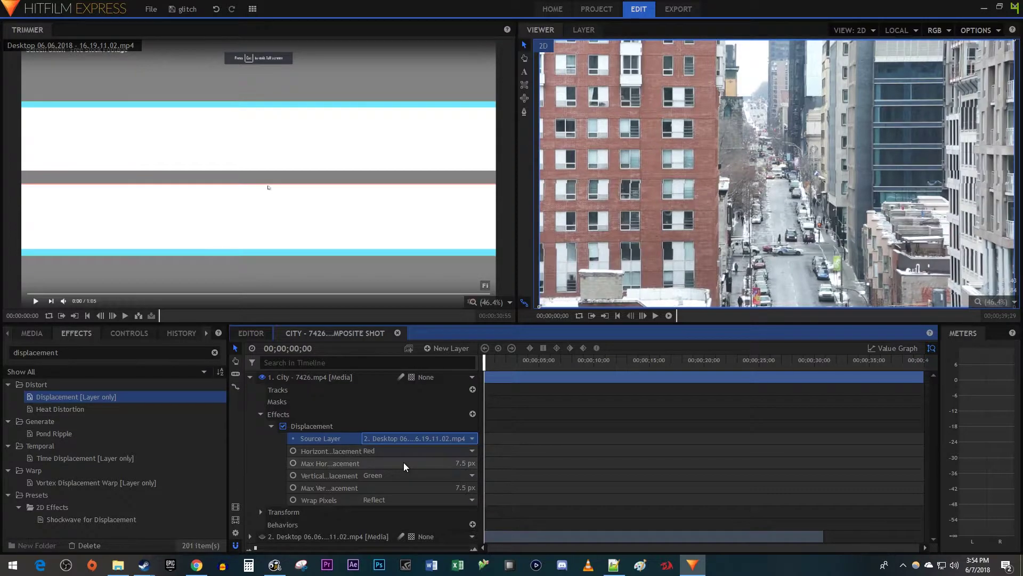
pyautogui.click(458, 463)
pyautogui.write('200')
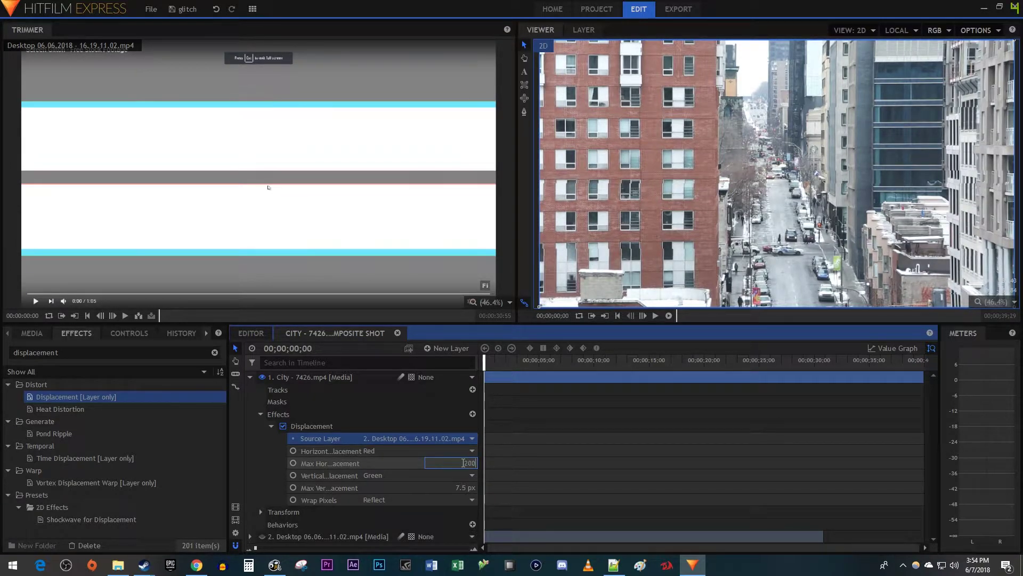
pyautogui.press('Return')
pyautogui.click(443, 488)
pyautogui.write('17')
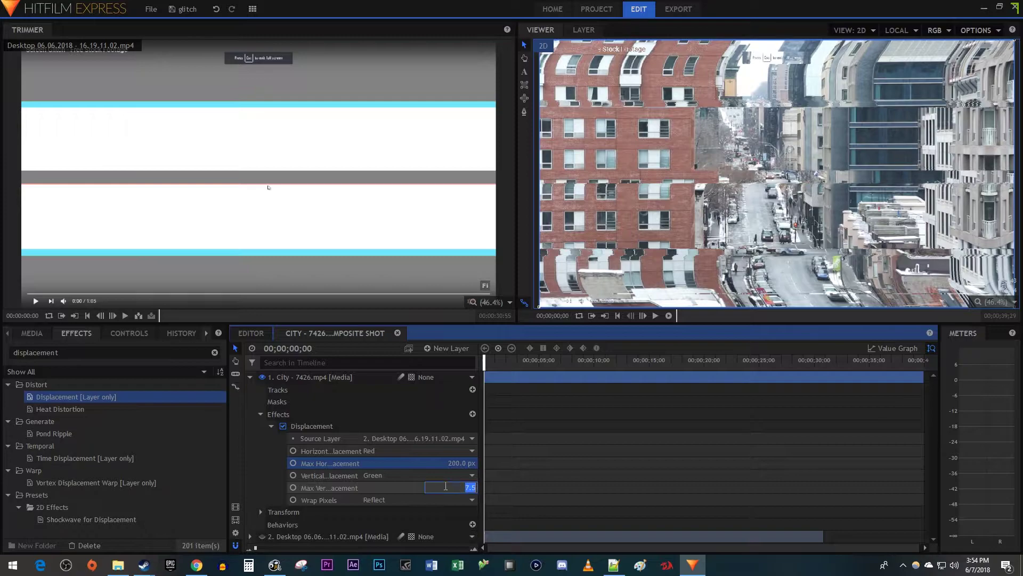
pyautogui.write('5')
pyautogui.press('Return')
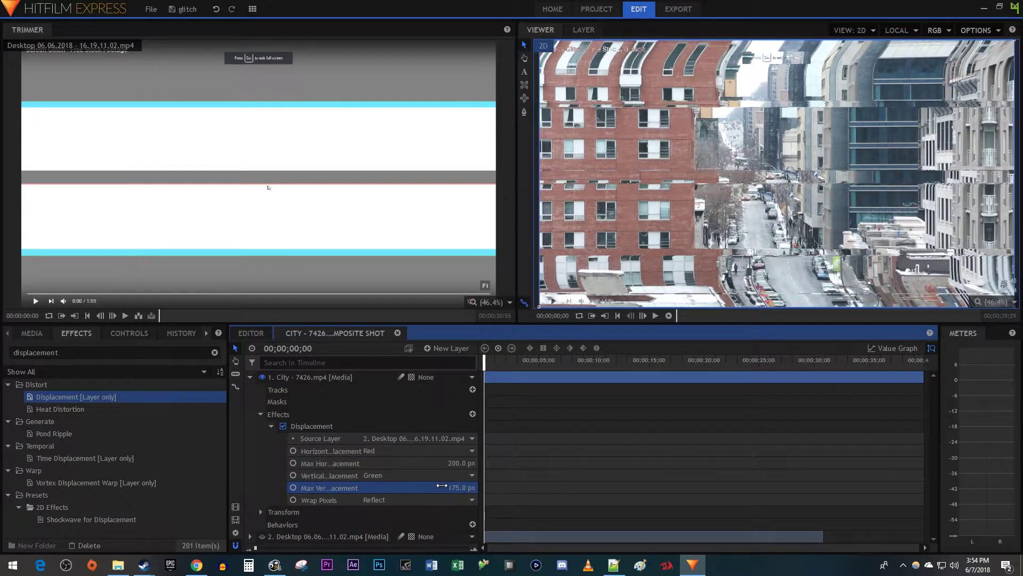
# Step: Play the composite to preview the glitch, then stop and return to the start
pyautogui.press('space')
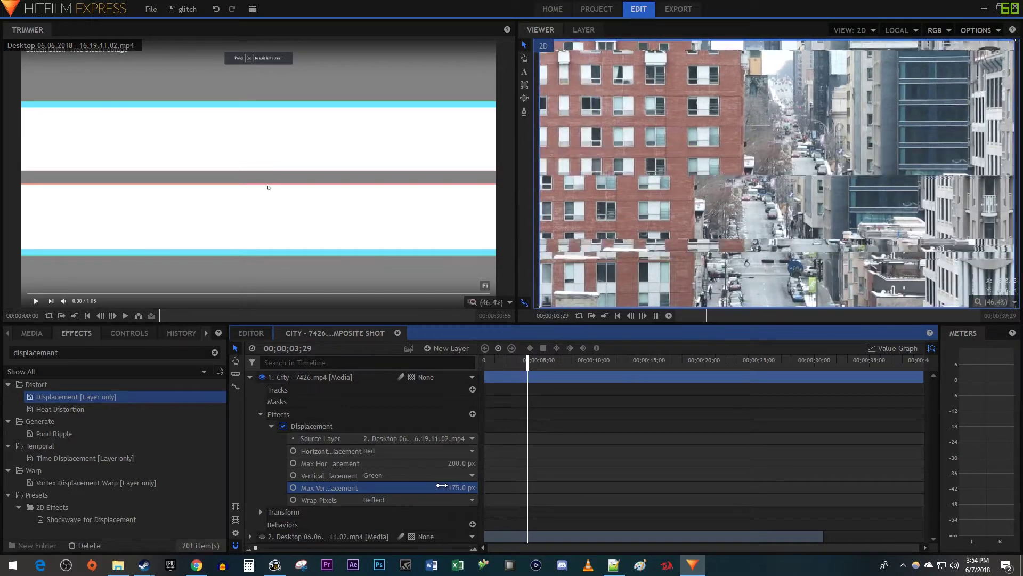
pyautogui.press('space')
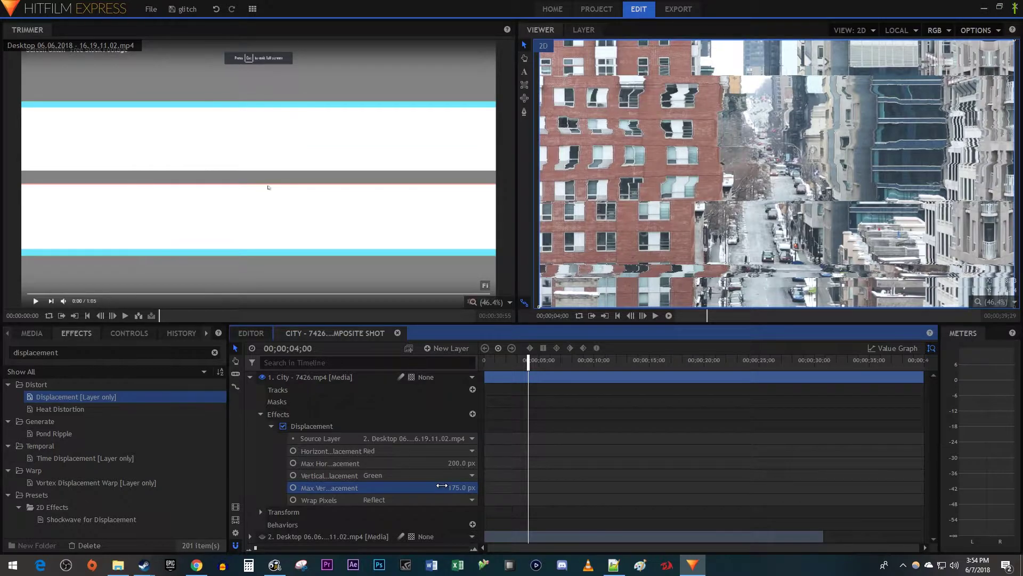
pyautogui.press('Home')
# Step: Duplicate the City layer twice and rename the bottom copy Red
pyautogui.click(331, 378)
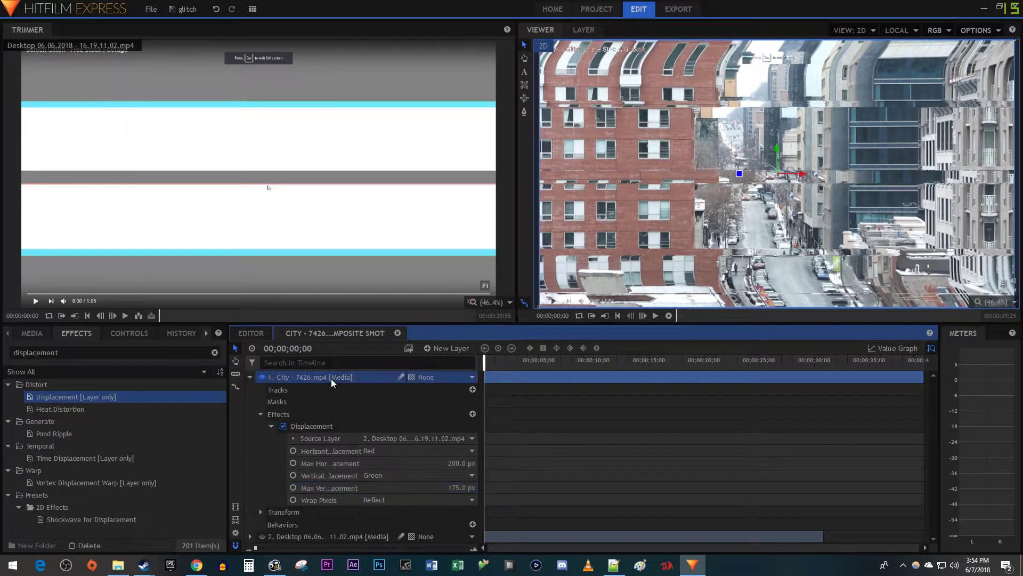
pyautogui.hotkey('ctrl', 'd')
pyautogui.hotkey('ctrl', 'd')
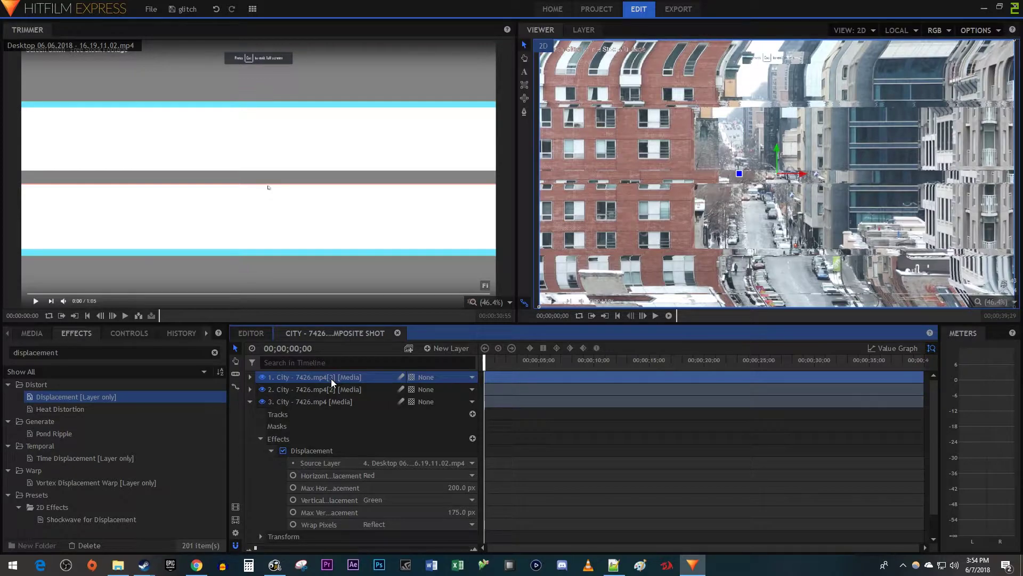
pyautogui.click(316, 404)
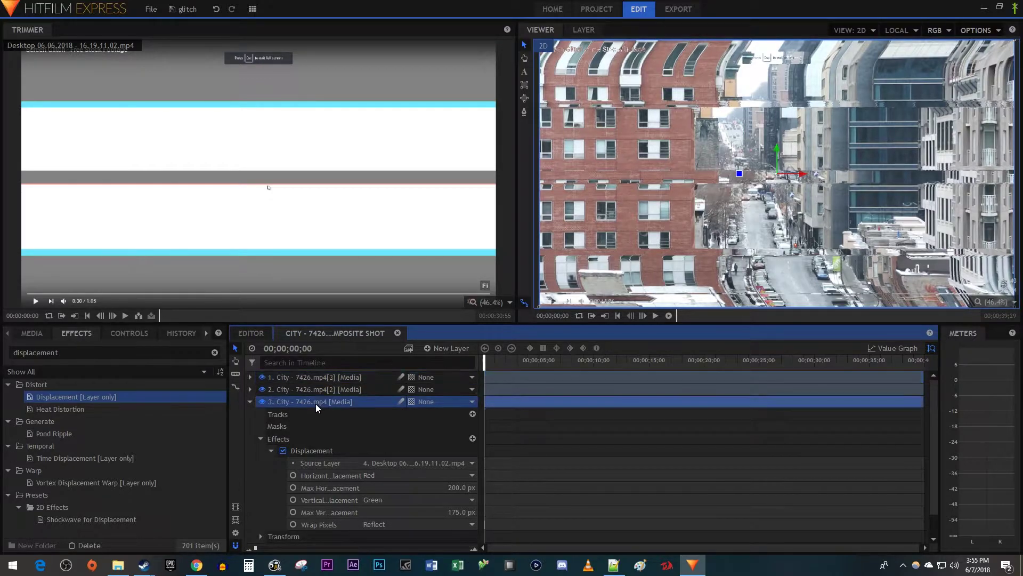
pyautogui.click(315, 404)
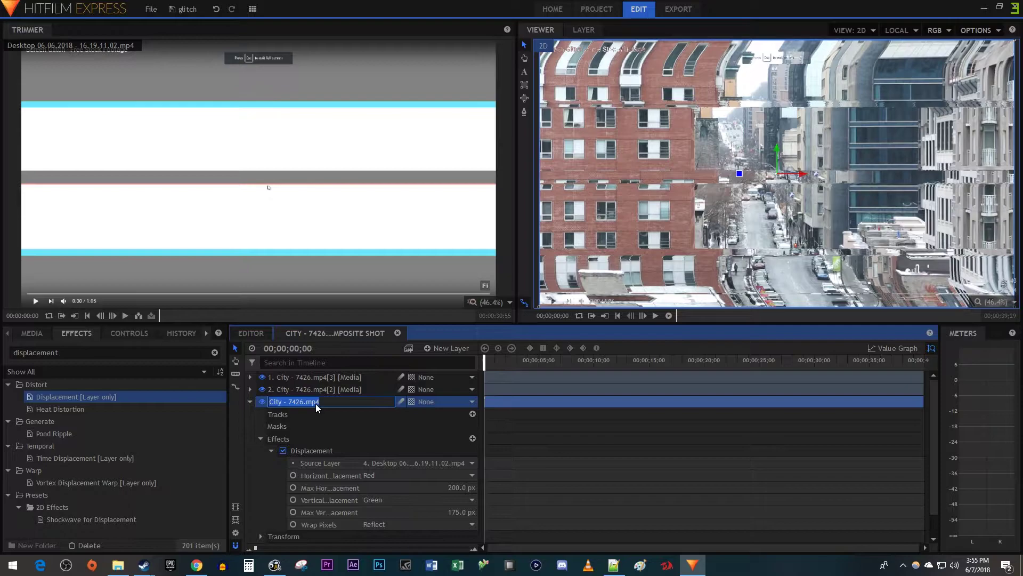
pyautogui.write('Red')
pyautogui.press('Return')
# Step: Rename the middle copy Blue and the top copy Green
pyautogui.doubleClick(311, 392)
pyautogui.write('Blue')
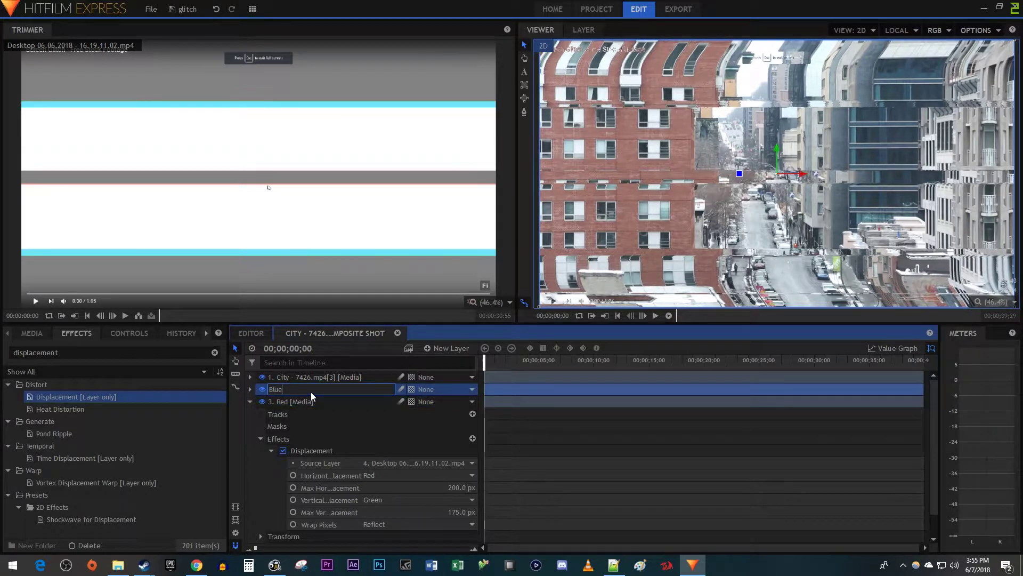
pyautogui.press('Return')
pyautogui.doubleClick(309, 378)
pyautogui.write('Gr')
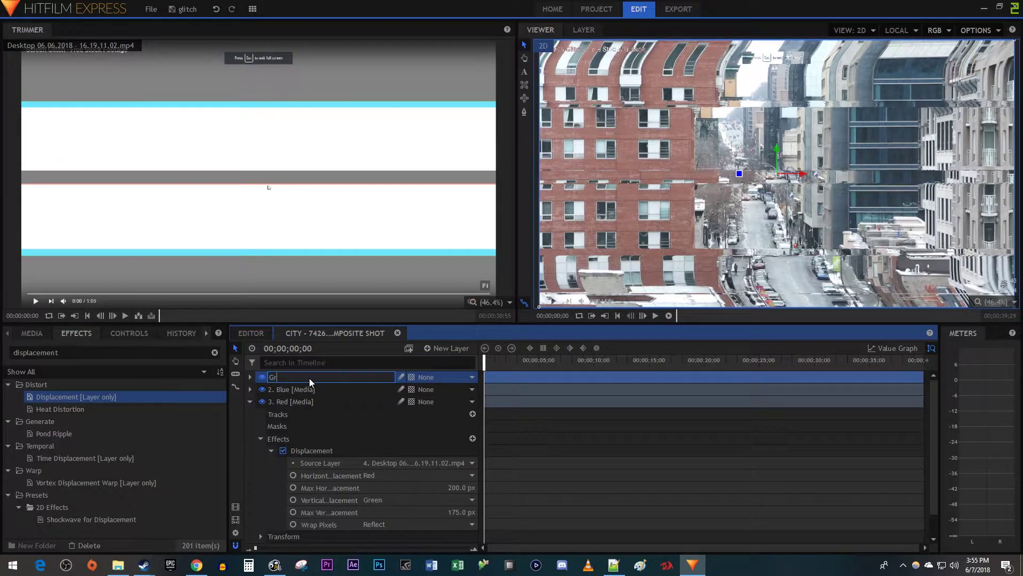
pyautogui.write('een')
pyautogui.press('Return')
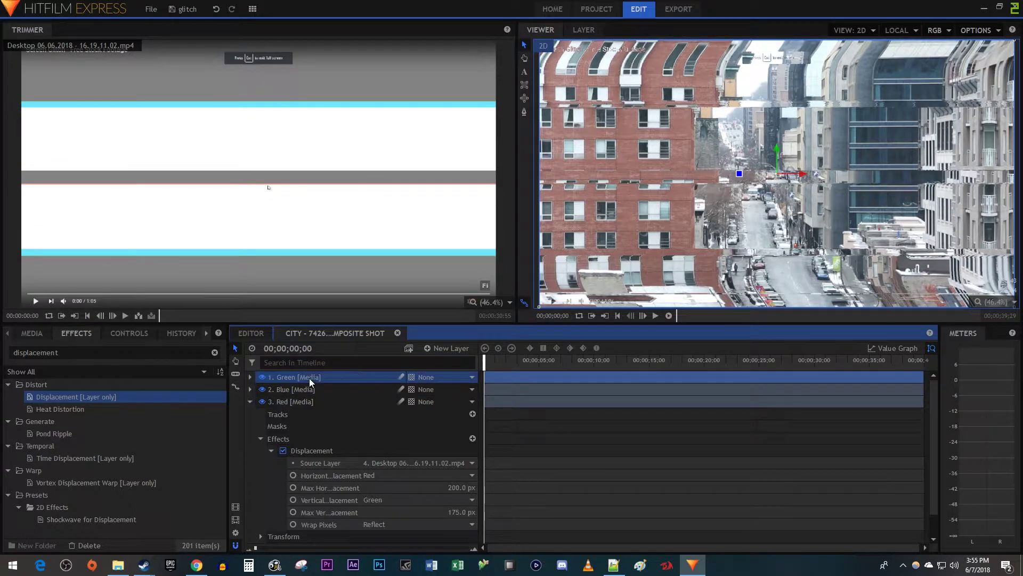
# Step: Set the Blue layer's Displacement maximums to 150 px horizontal and 125 px vertical
pyautogui.click(251, 389)
pyautogui.click(261, 427)
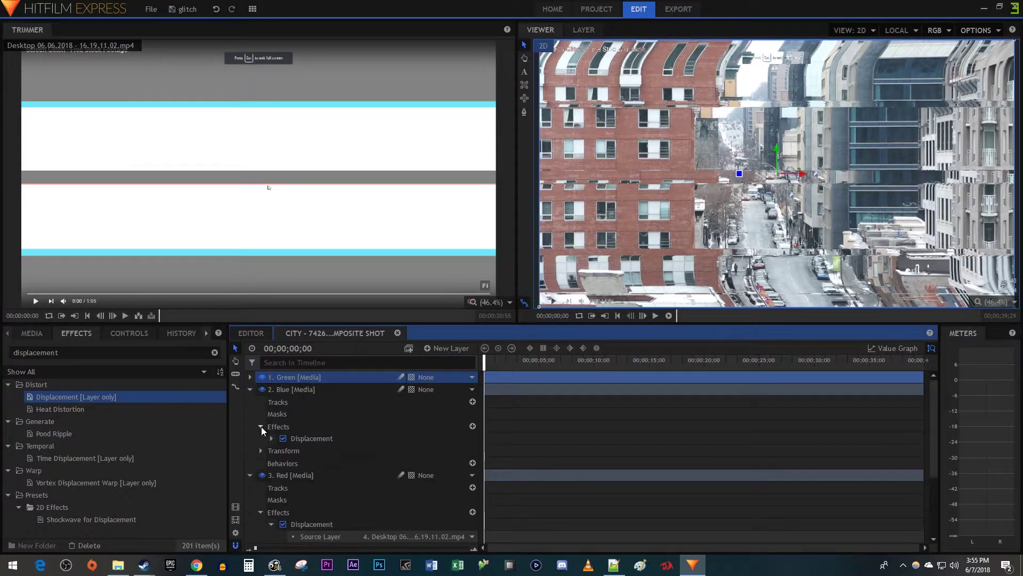
pyautogui.click(271, 439)
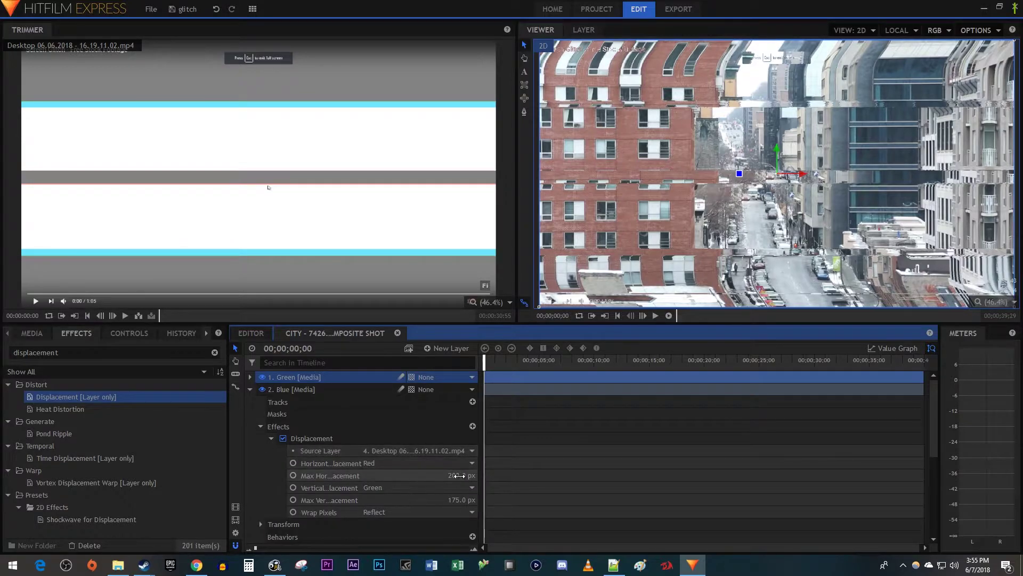
pyautogui.click(461, 475)
pyautogui.write('150')
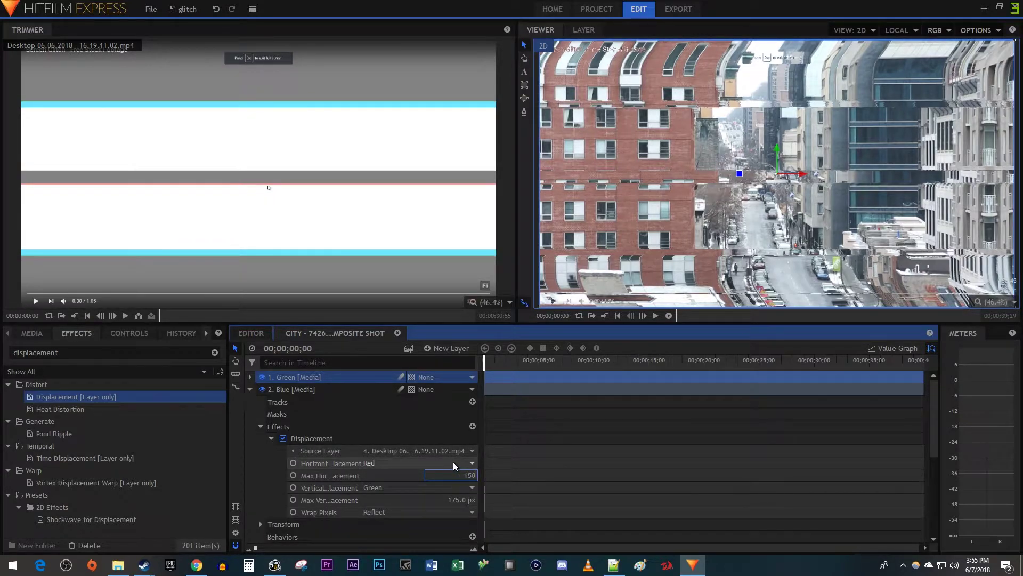
pyautogui.press('Return')
pyautogui.moveTo(454, 499); pyautogui.dragTo(427, 487)
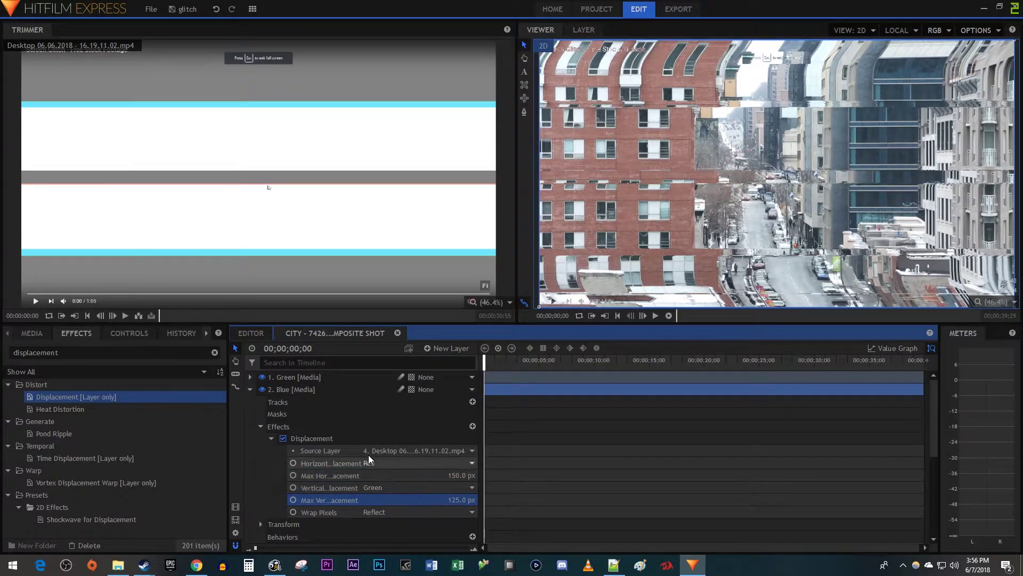
# Step: Set the Green layer's Displacement maximums to 100 px horizontal and 75 px vertical
pyautogui.click(250, 377)
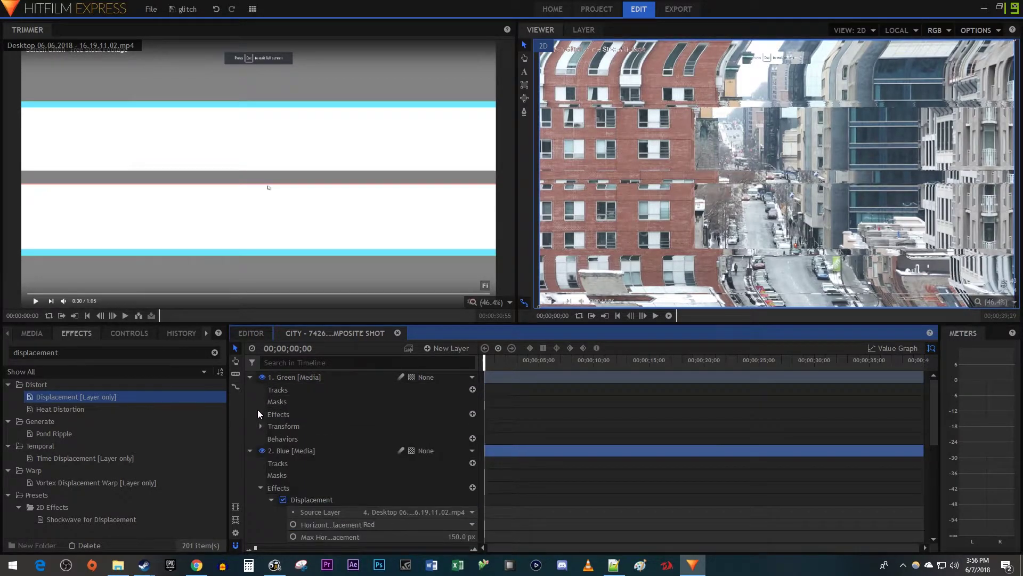
pyautogui.click(260, 414)
pyautogui.click(271, 426)
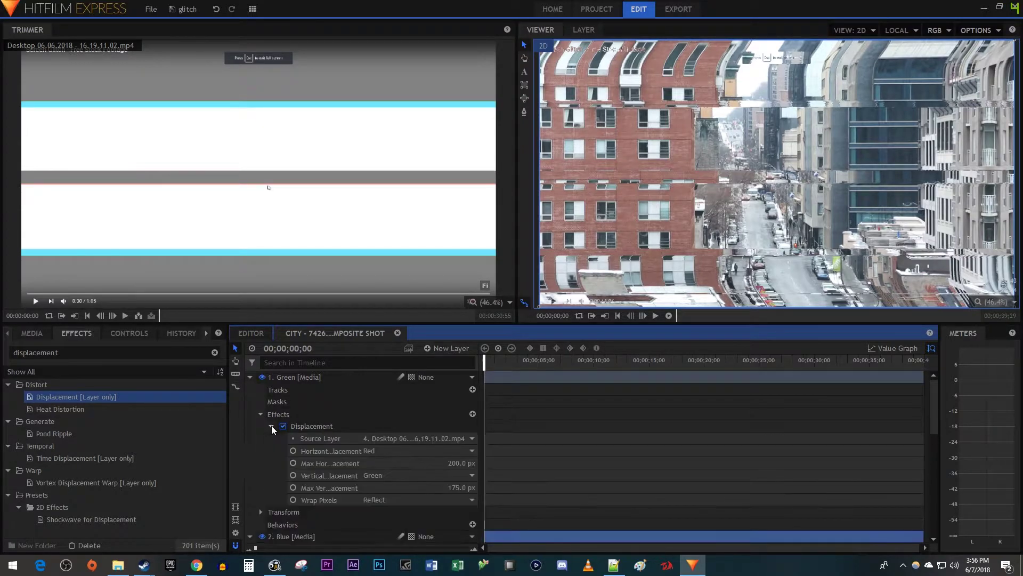
pyautogui.moveTo(432, 464); pyautogui.dragTo(451, 463)
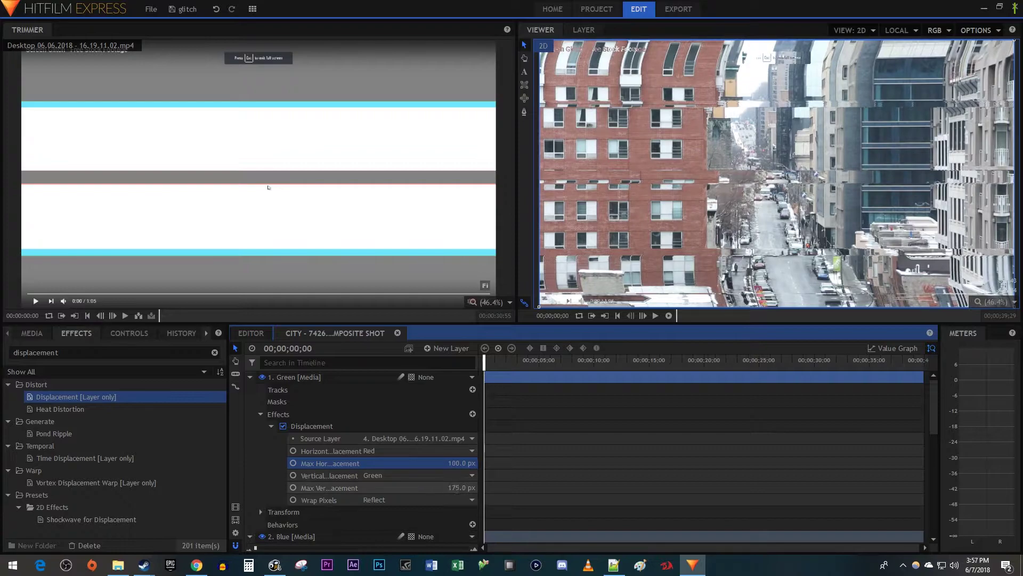
pyautogui.click(457, 487)
pyautogui.write('75')
pyautogui.press('Return')
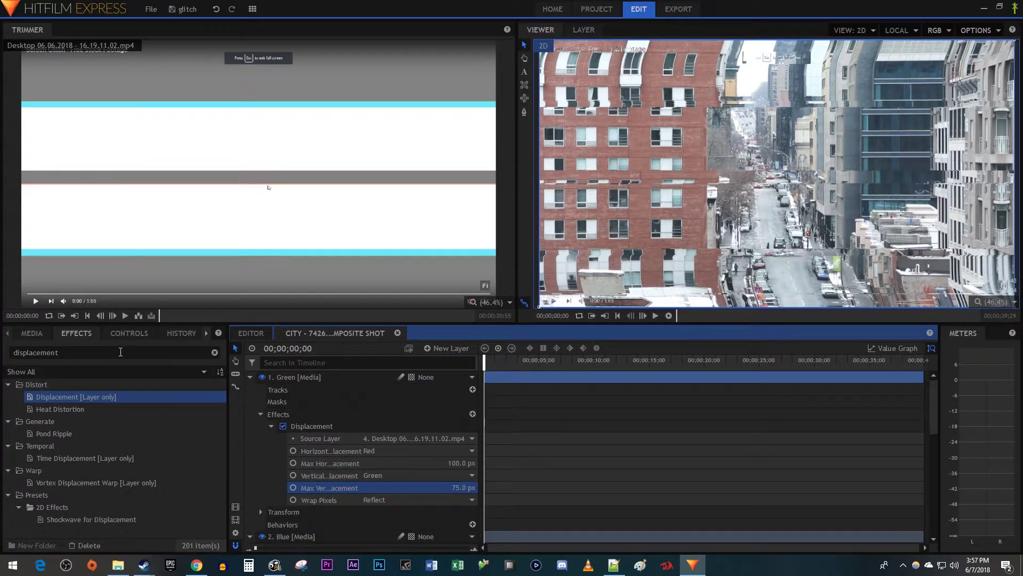
# Step: Search effects for 'levels histogram' and apply it to the Green, Blue and Red layers
pyautogui.click(120, 351)
pyautogui.hotkey('ctrl', 'a')
pyautogui.write('levels his')
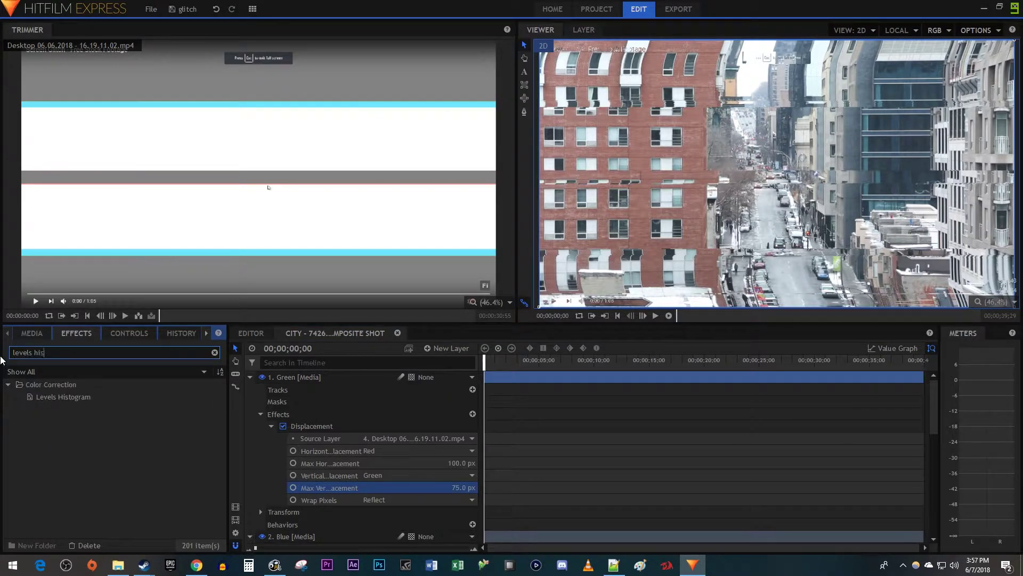
pyautogui.write('togram')
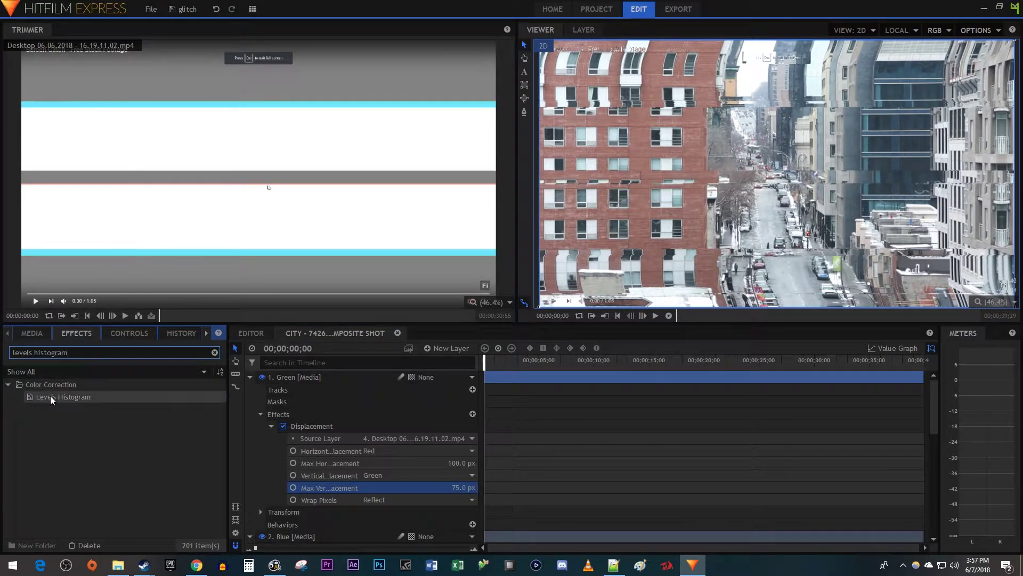
pyautogui.moveTo(52, 398); pyautogui.dragTo(292, 379)
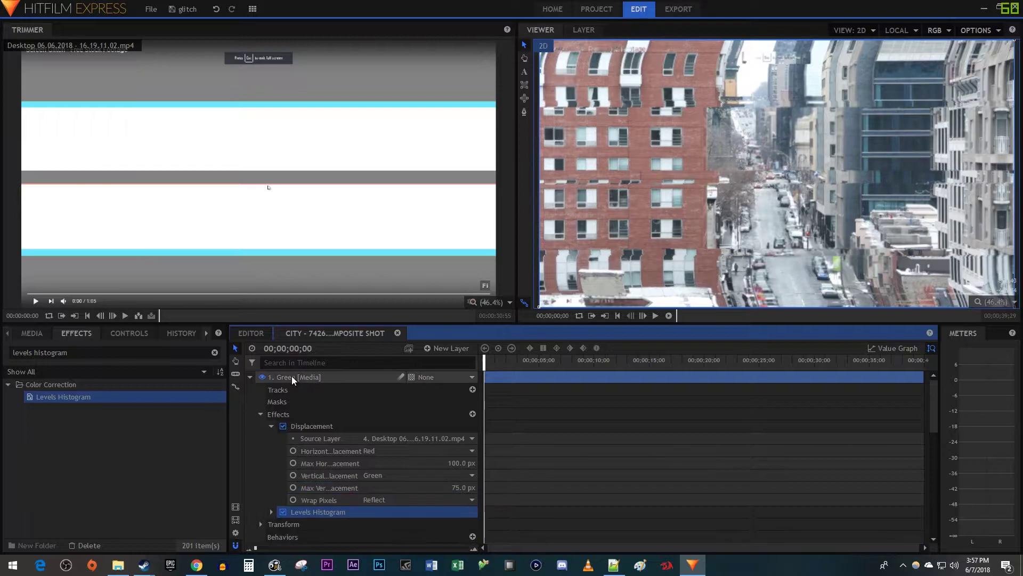
pyautogui.scroll(-5, 292, 376)
pyautogui.moveTo(56, 399); pyautogui.dragTo(286, 382)
pyautogui.scroll(-5, 285, 414)
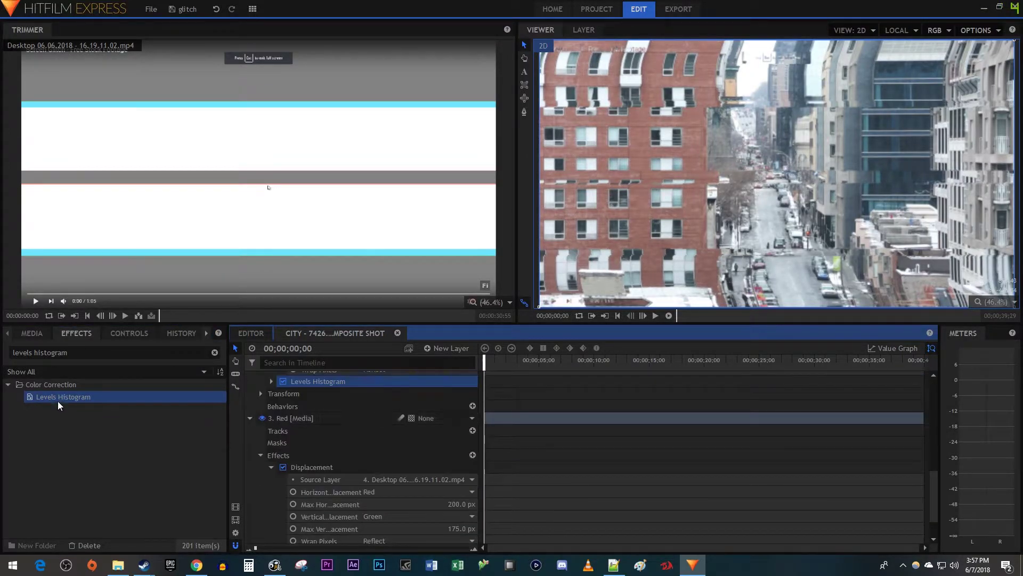
pyautogui.moveTo(58, 401); pyautogui.dragTo(292, 416)
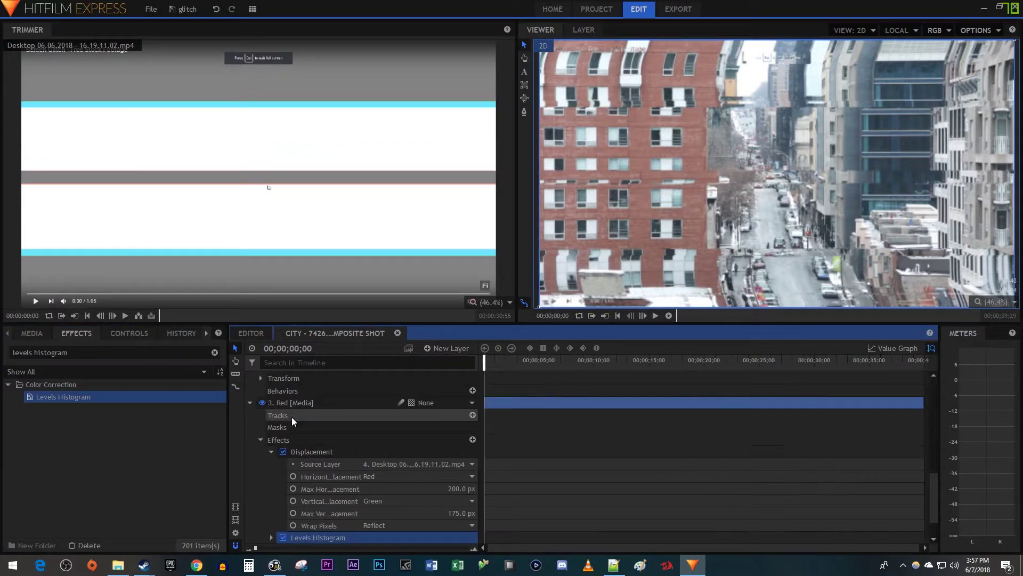
# Step: On the Red layer's Levels Histogram, drop Blue and Green channel Output White to 0
pyautogui.scroll(-2, 292, 417)
pyautogui.click(272, 500)
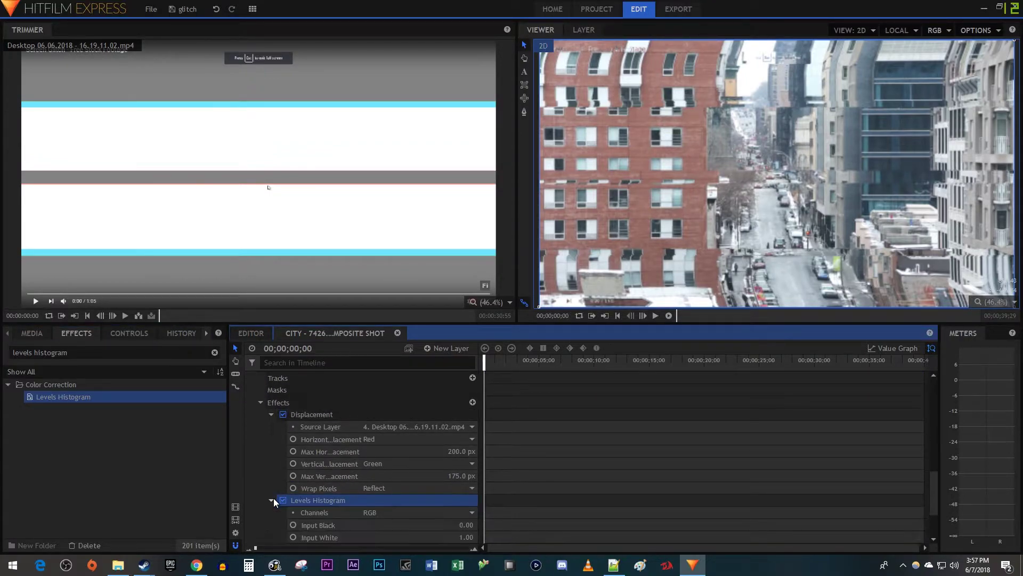
pyautogui.scroll(-3, 250, 472)
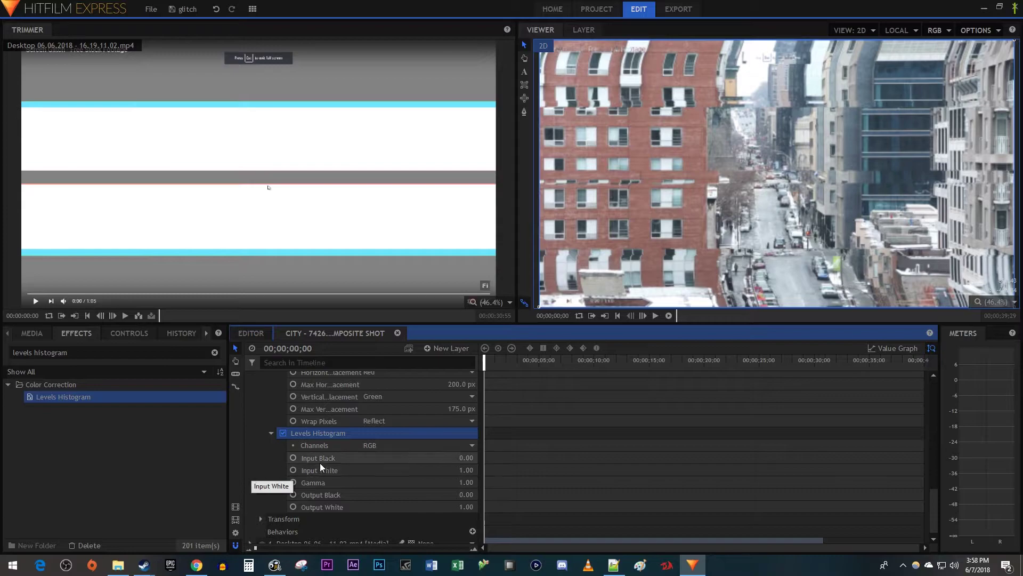
pyautogui.click(384, 445)
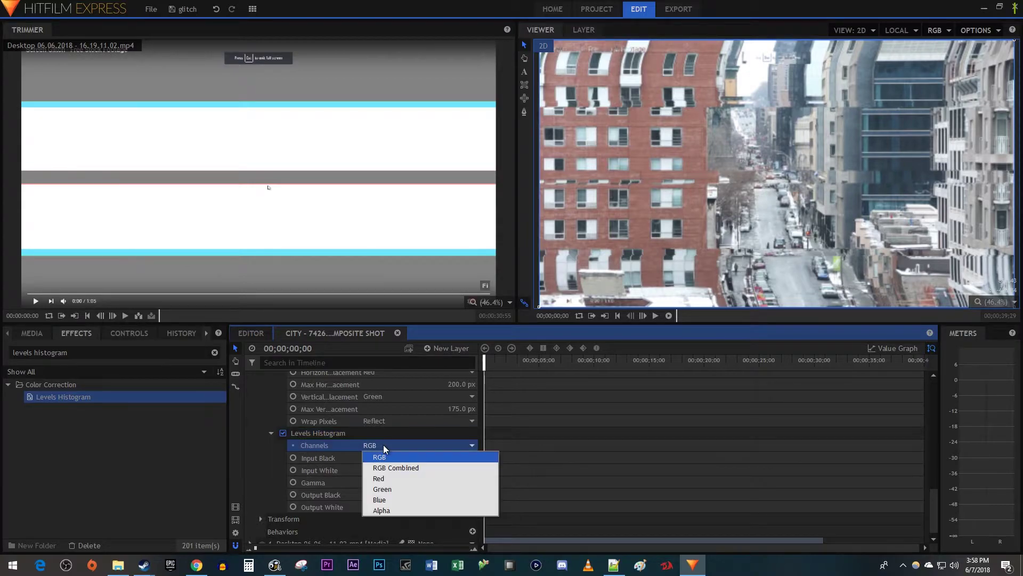
pyautogui.click(396, 500)
pyautogui.scroll(-3, 395, 500)
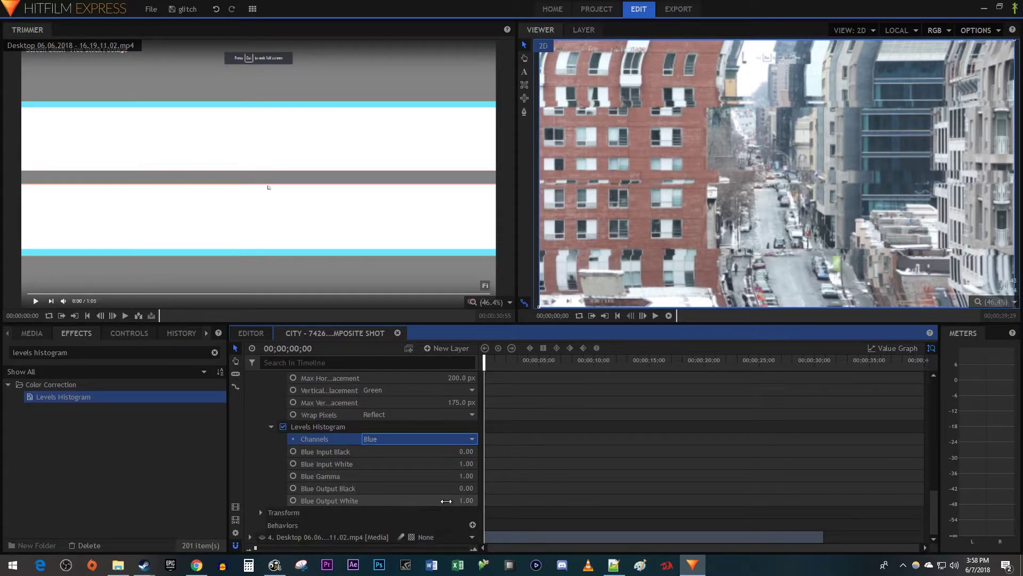
pyautogui.moveTo(466, 500); pyautogui.dragTo(426, 501)
pyautogui.click(401, 441)
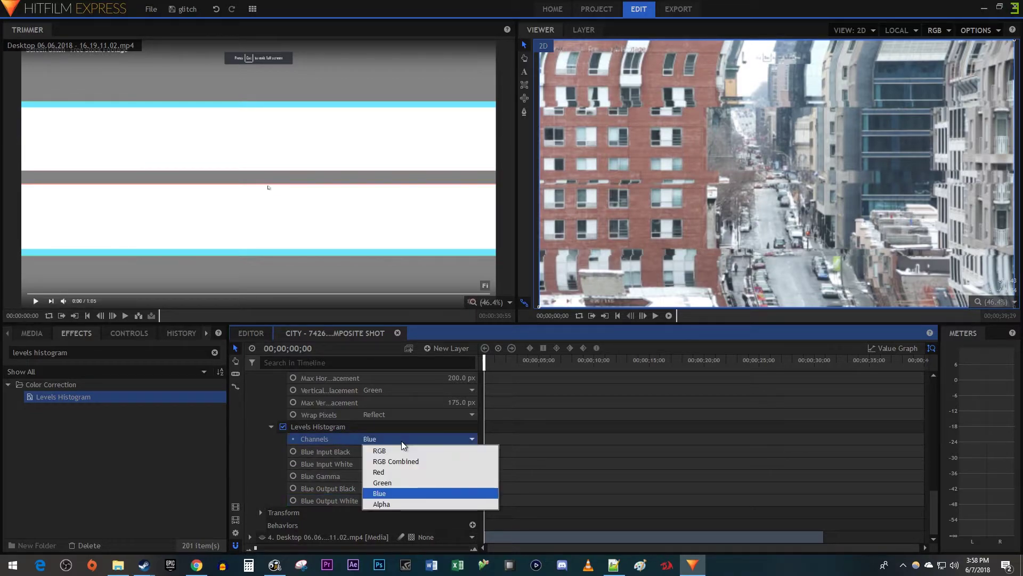
pyautogui.click(401, 480)
pyautogui.moveTo(465, 500); pyautogui.dragTo(462, 501)
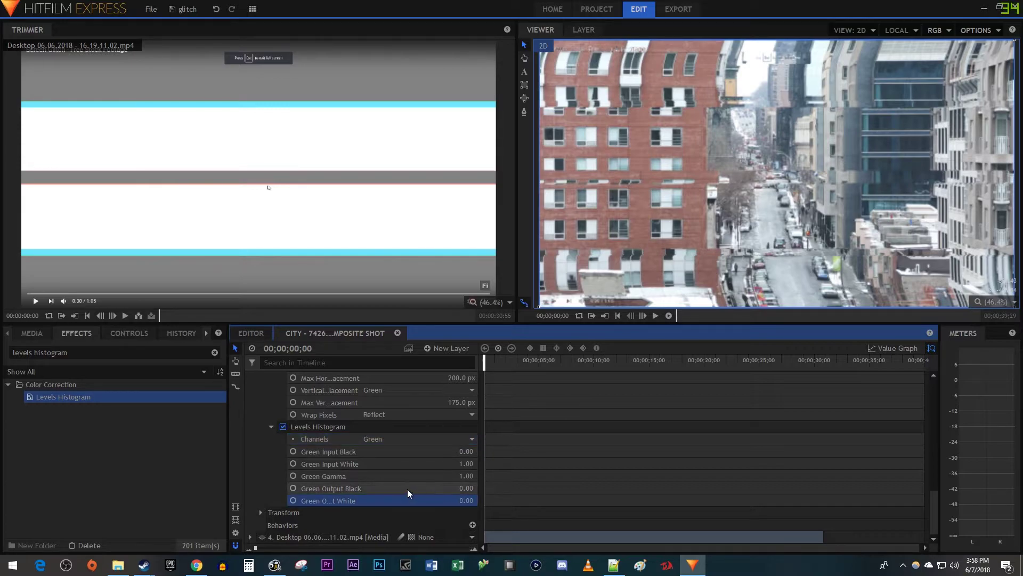
# Step: On the Blue layer's Levels Histogram, set Green Output White to 0.39 and Red to 0.00
pyautogui.scroll(6, 274, 473)
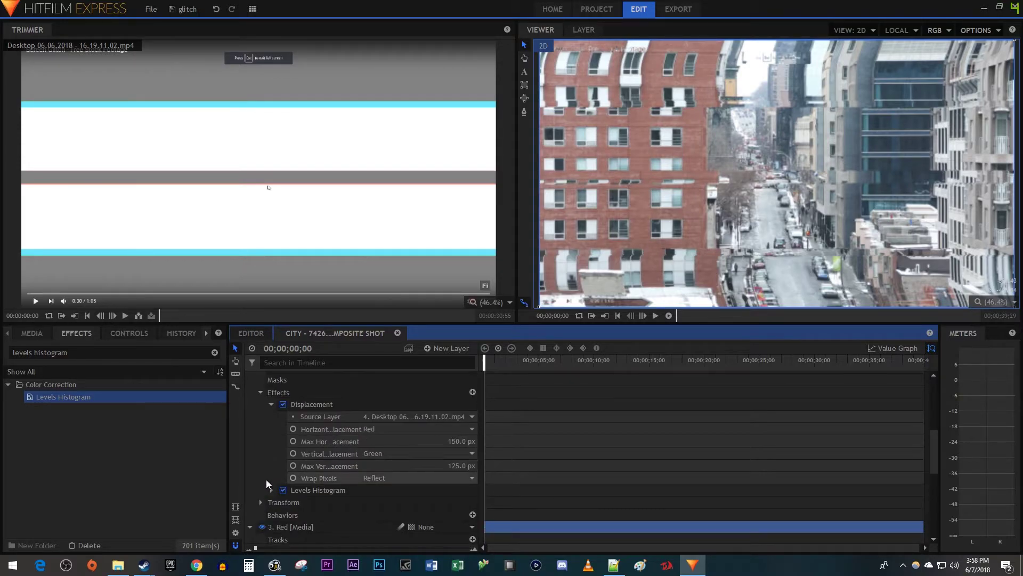
pyautogui.click(272, 490)
pyautogui.scroll(-1, 269, 492)
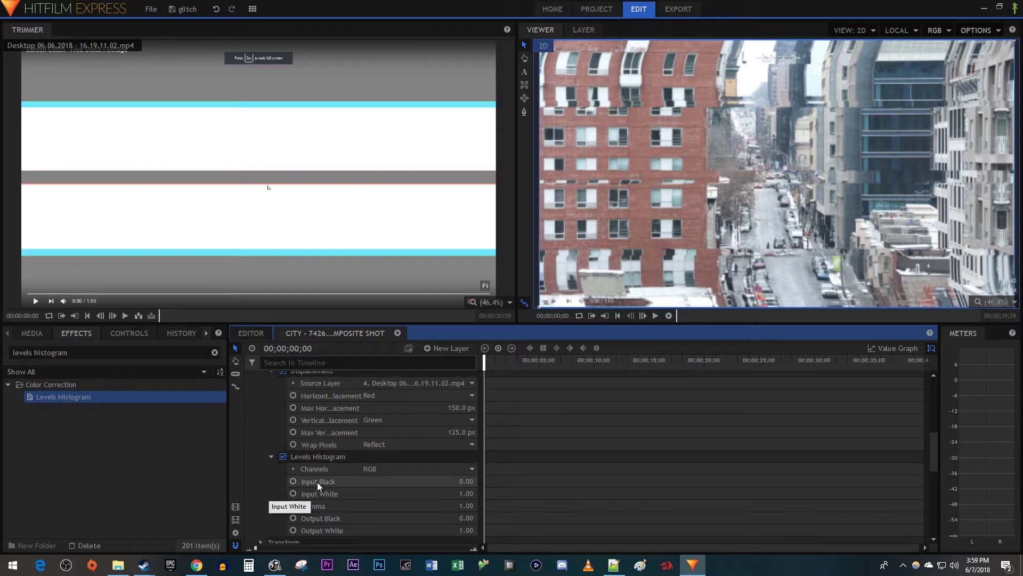
pyautogui.click(394, 468)
pyautogui.click(391, 512)
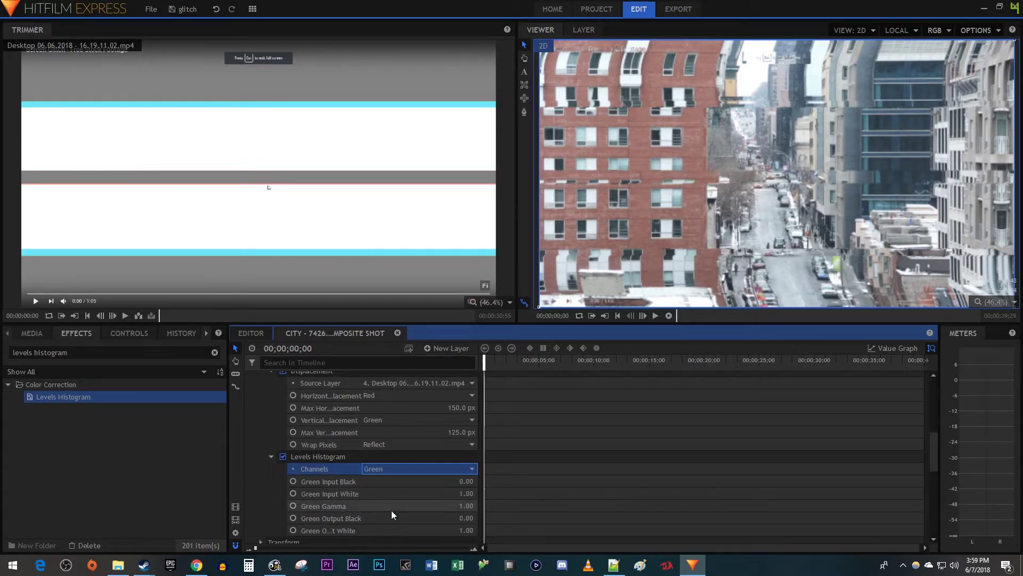
pyautogui.moveTo(464, 530); pyautogui.dragTo(432, 531)
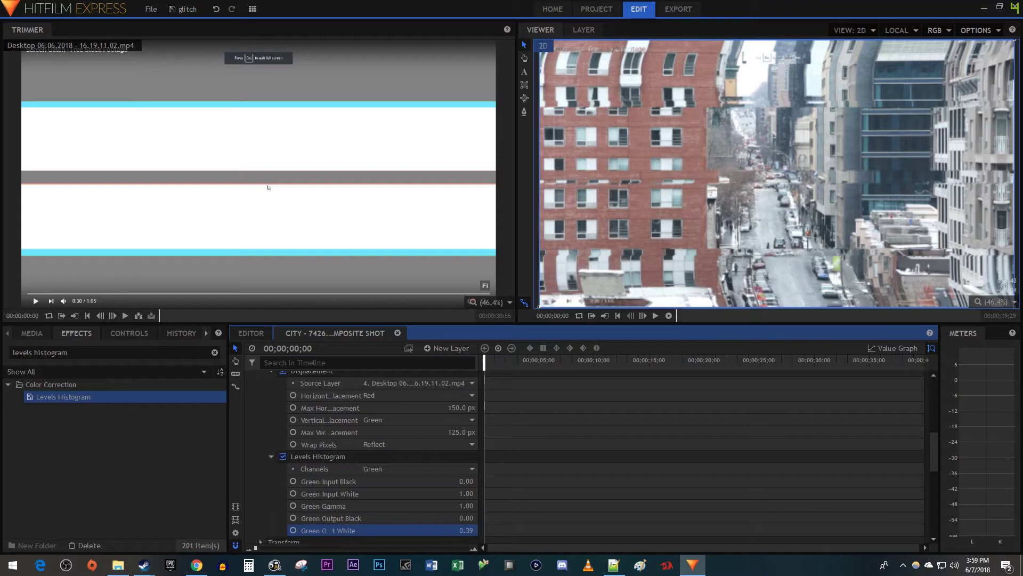
pyautogui.click(407, 471)
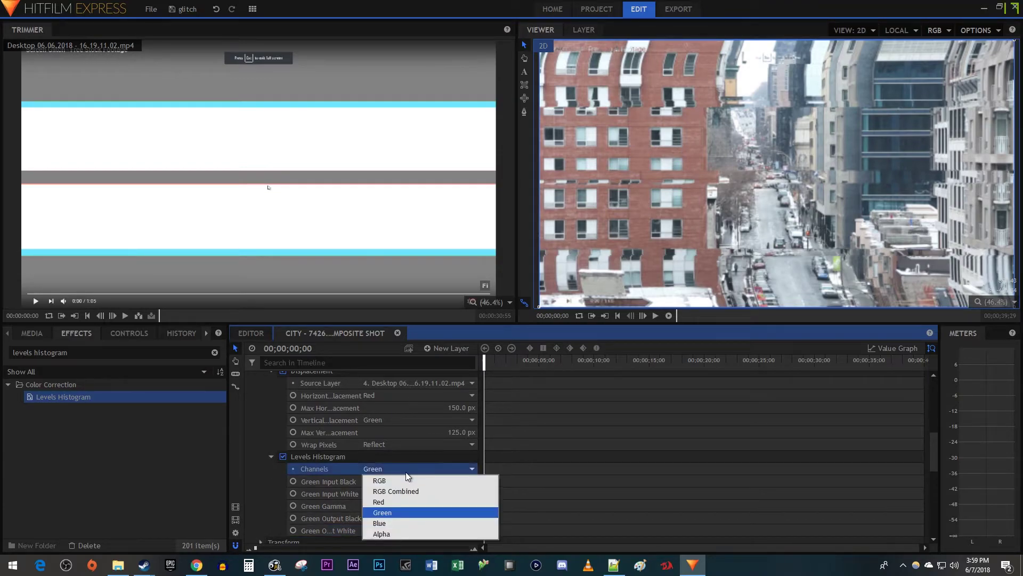
pyautogui.click(399, 502)
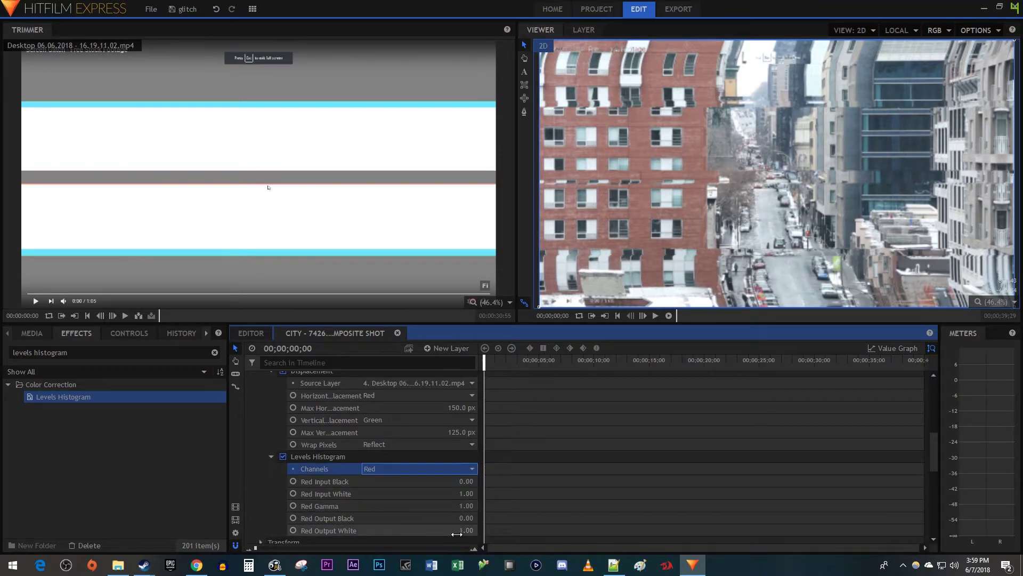
pyautogui.moveTo(467, 530); pyautogui.dragTo(414, 530)
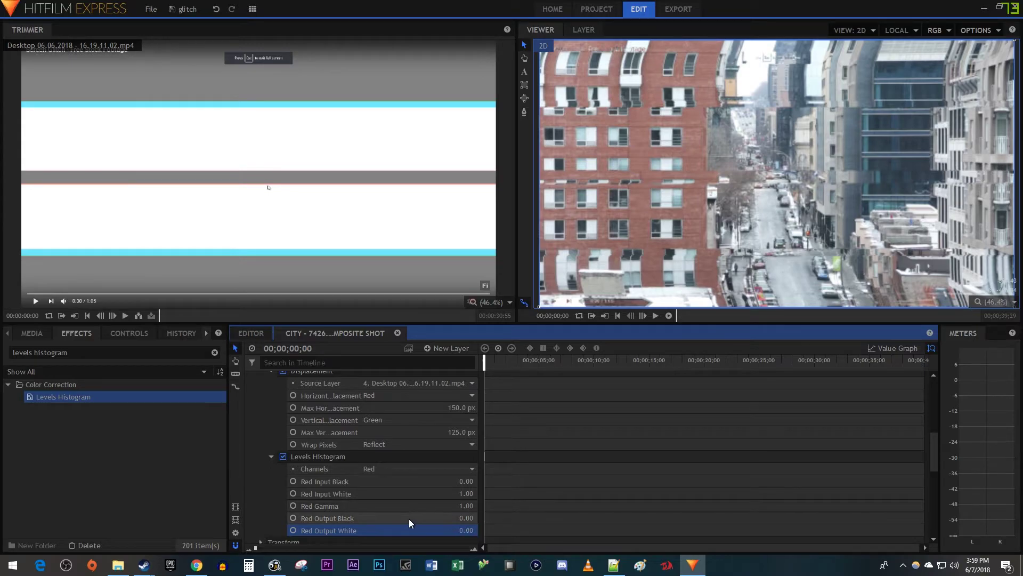
# Step: On the Green layer's Levels Histogram, set Blue and Red channel Output White to 0.00
pyautogui.scroll(5, 347, 488)
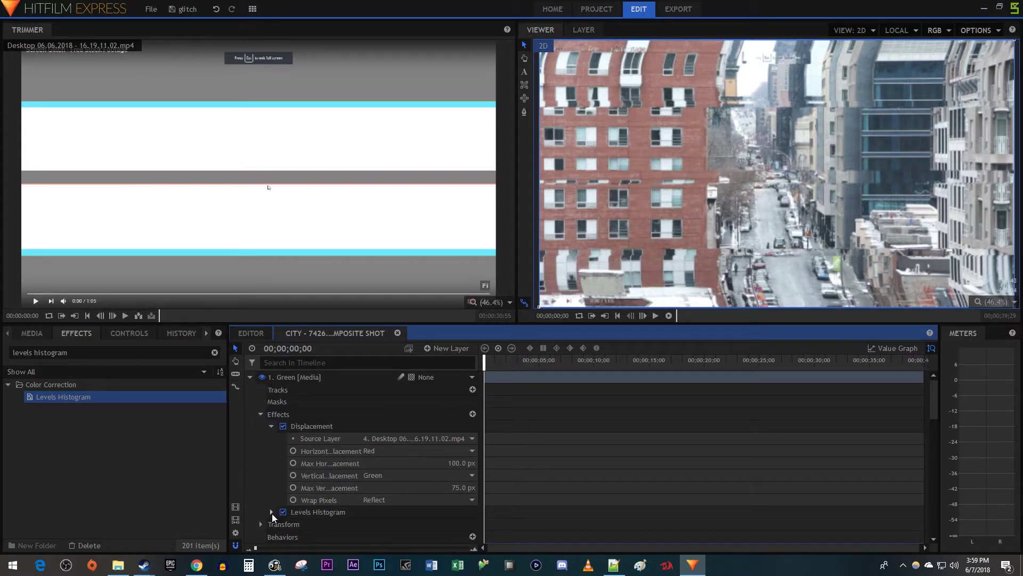
pyautogui.click(271, 512)
pyautogui.scroll(-2, 259, 510)
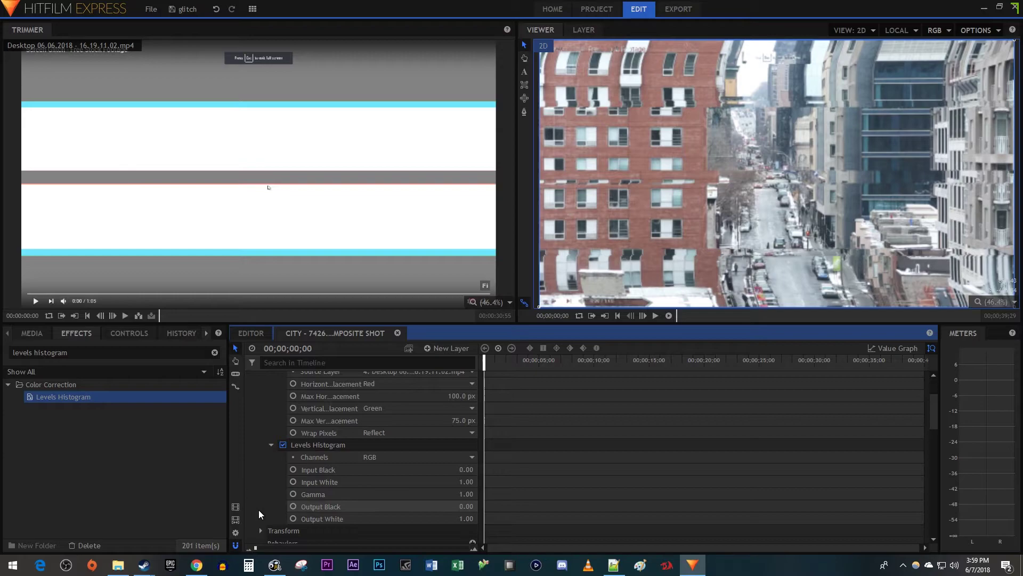
pyautogui.click(386, 457)
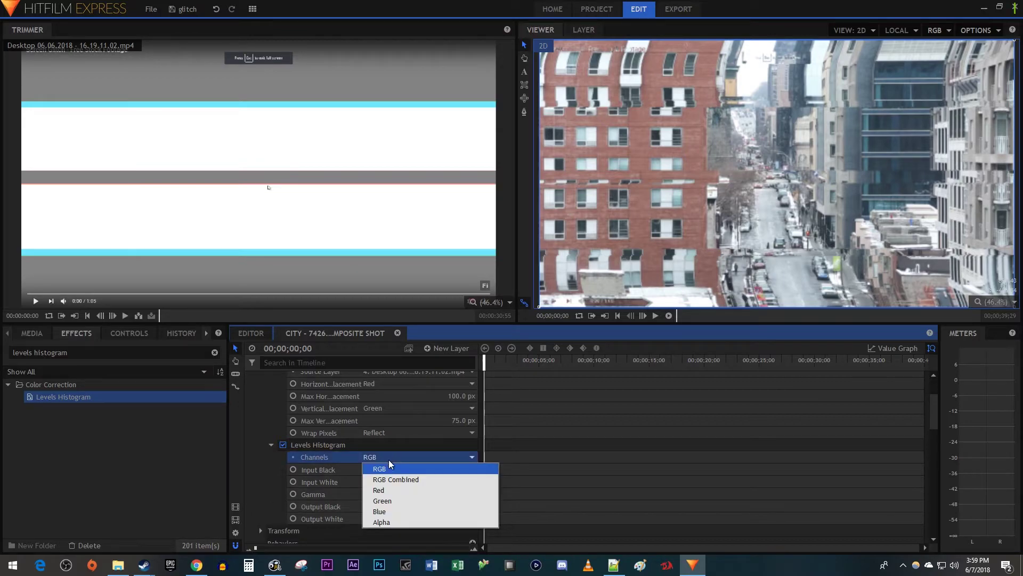
pyautogui.click(384, 511)
pyautogui.moveTo(465, 518); pyautogui.dragTo(426, 519)
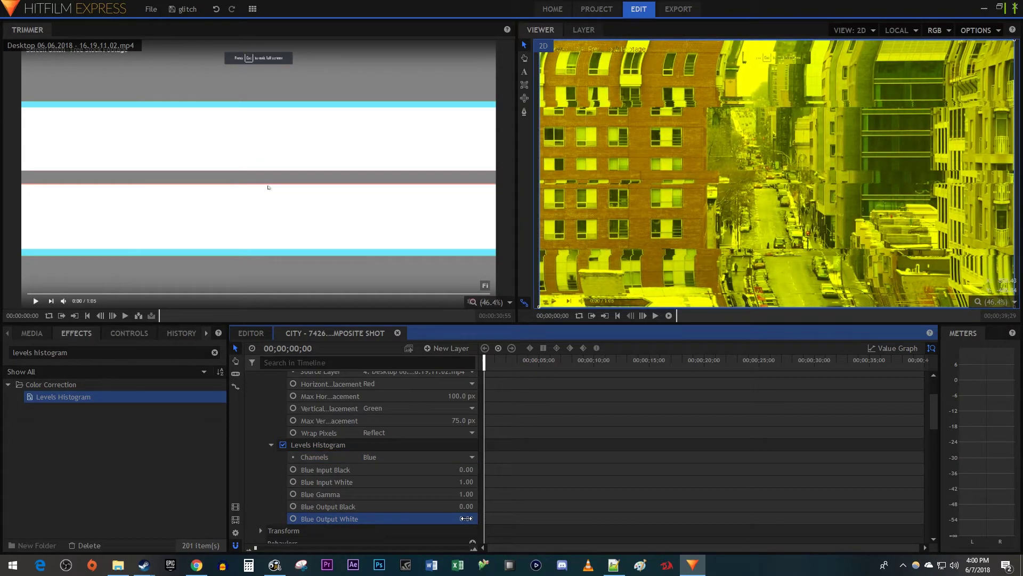
pyautogui.click(402, 459)
pyautogui.click(399, 488)
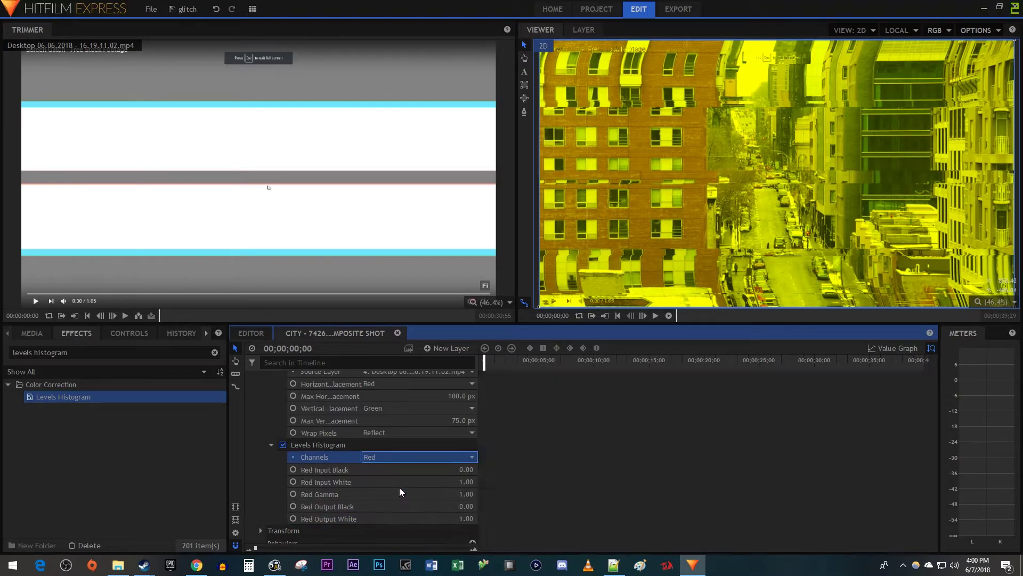
pyautogui.moveTo(465, 519); pyautogui.dragTo(426, 519)
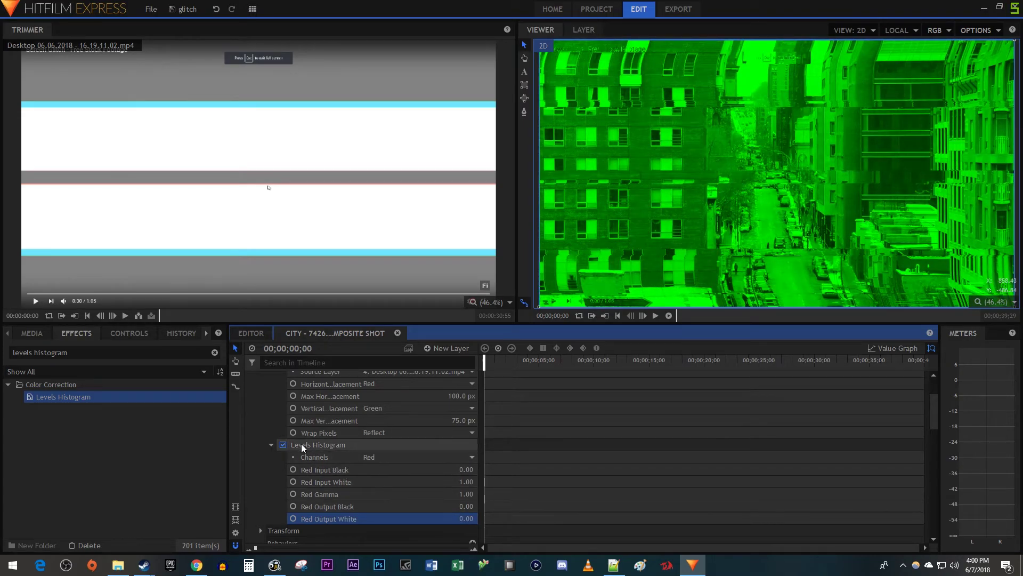
pyautogui.scroll(3, 264, 410)
# Step: Collapse the colour layers, then set the Green, Blue and Red layers' blend mode to Add
pyautogui.click(251, 378)
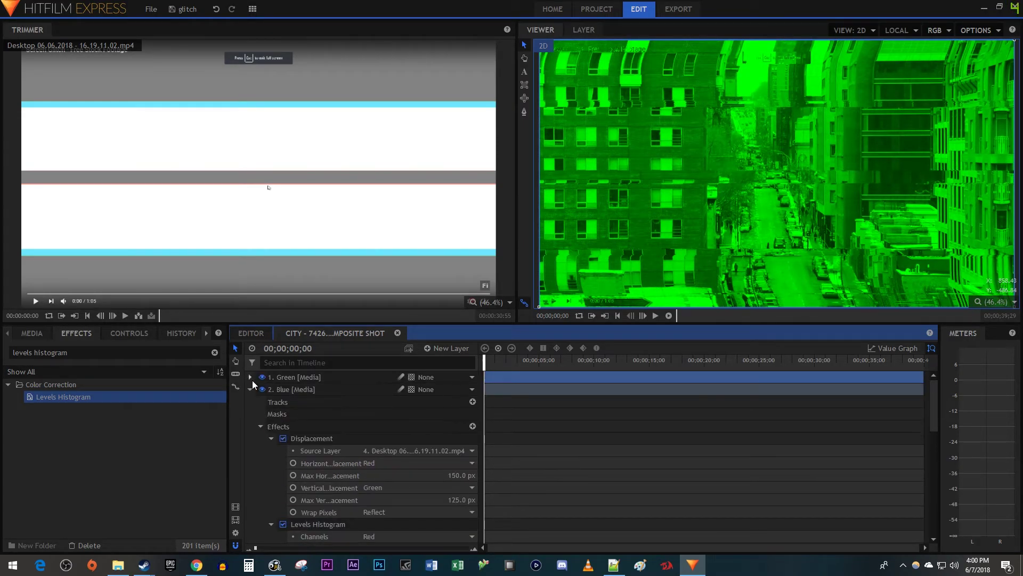
pyautogui.click(250, 402)
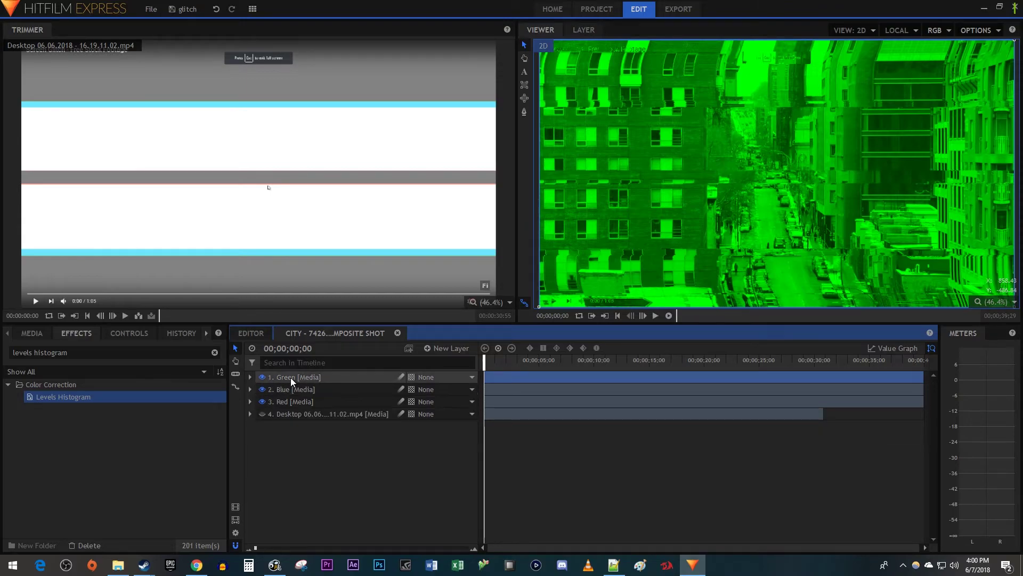
pyautogui.moveTo(290, 378); pyautogui.dragTo(302, 398)
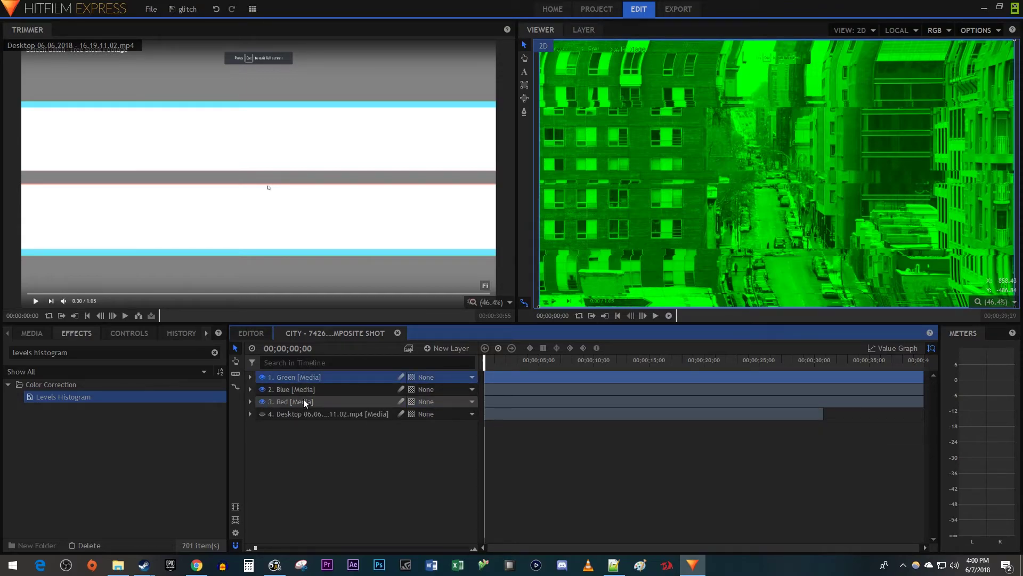
pyautogui.rightClick(342, 385)
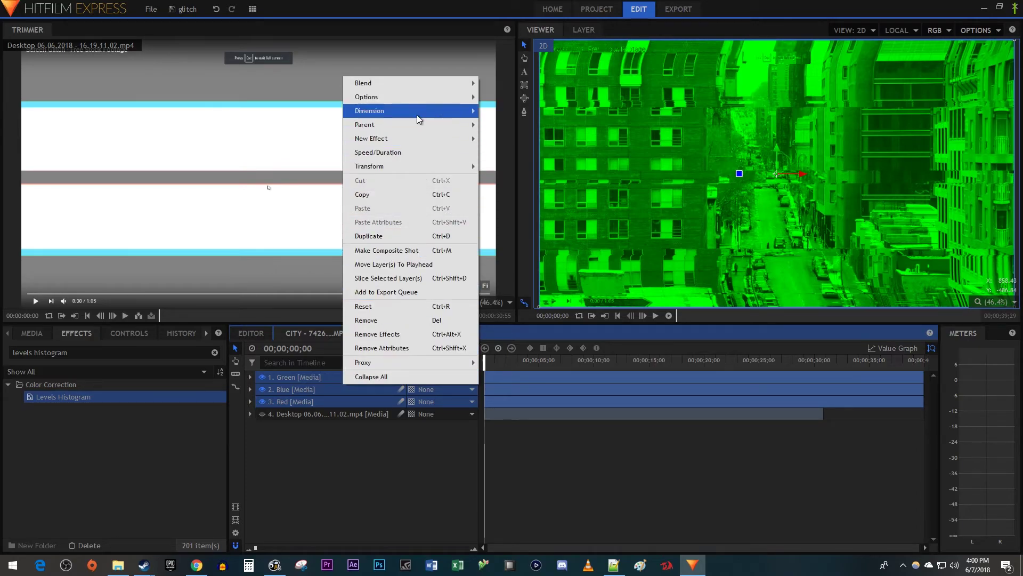
pyautogui.moveTo(420, 83)
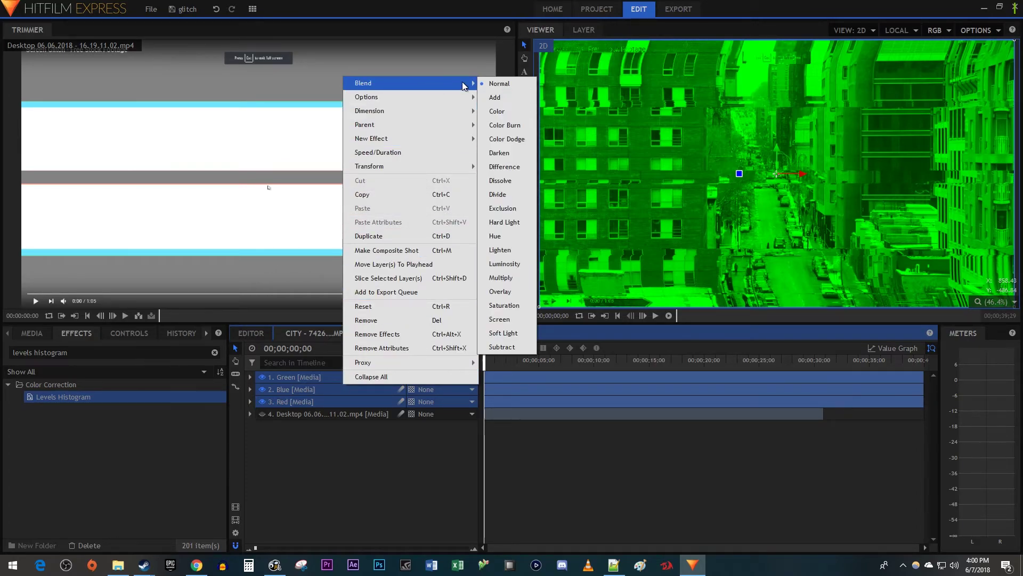
pyautogui.click(509, 97)
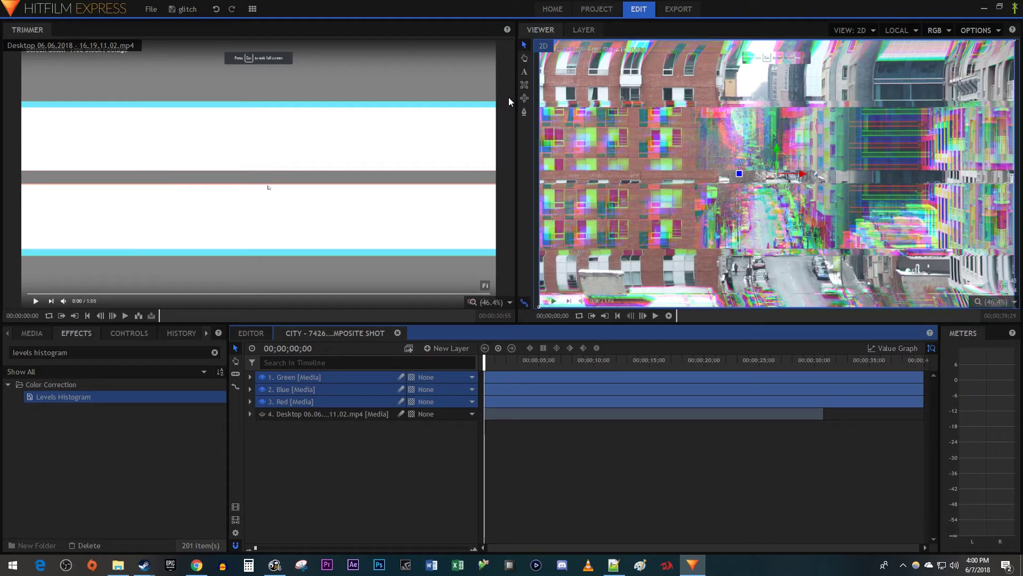
# Step: Play back the composite in the Viewer to preview the RGB-split glitch
pyautogui.press('space')
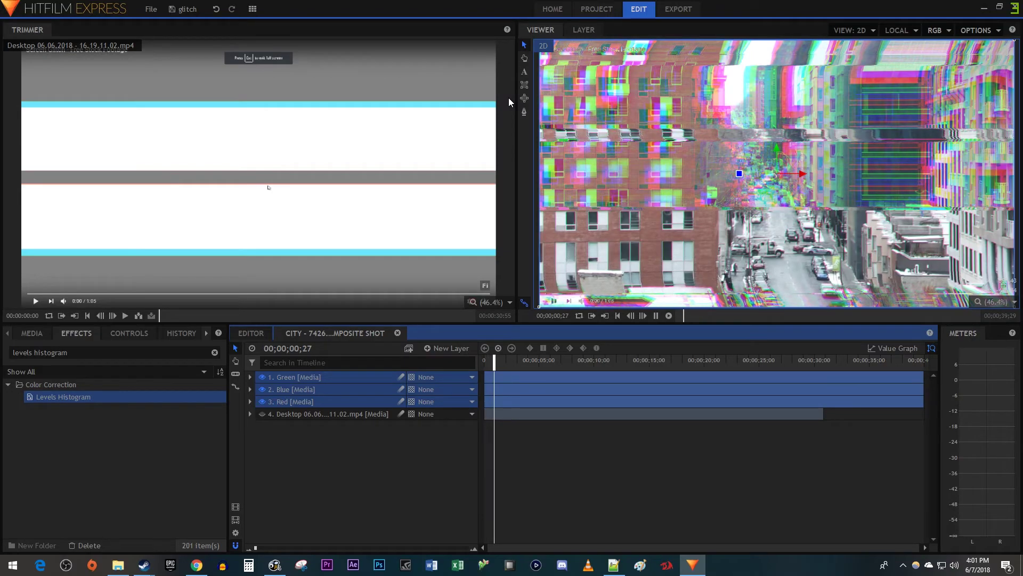